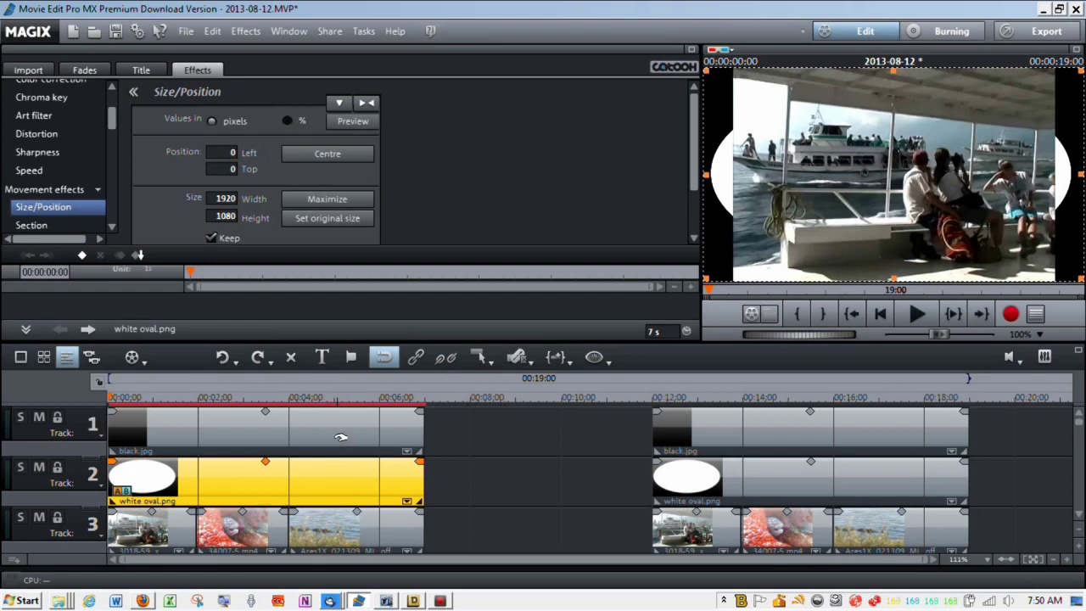
Step: Inspect the black.jpg, 34007-5.mp4 and Ares1X clips' settings, then reselect white oval.png
left_click(313, 491)
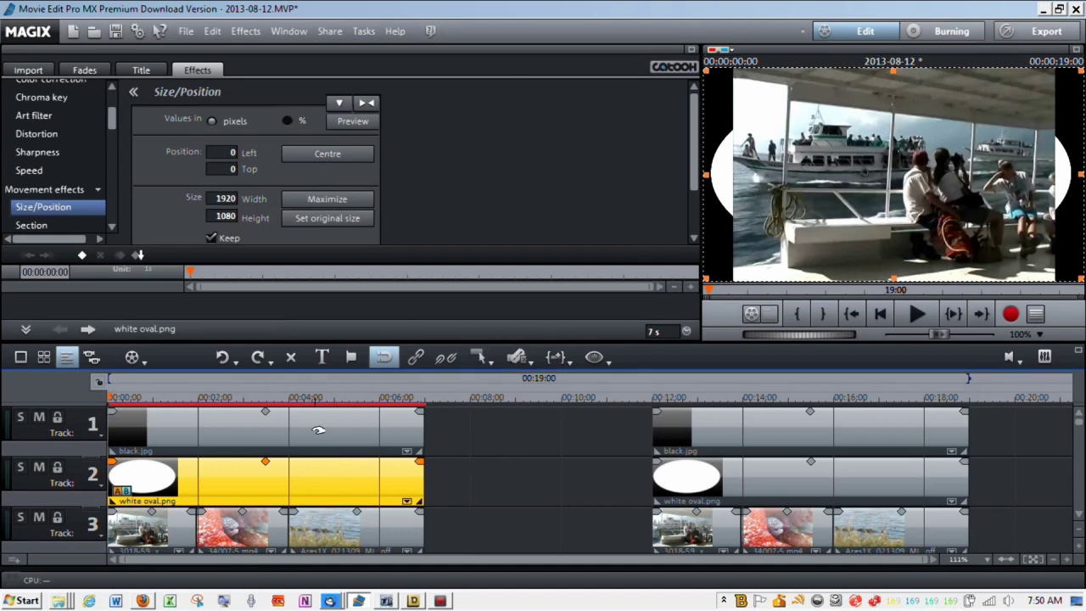
left_click(319, 431)
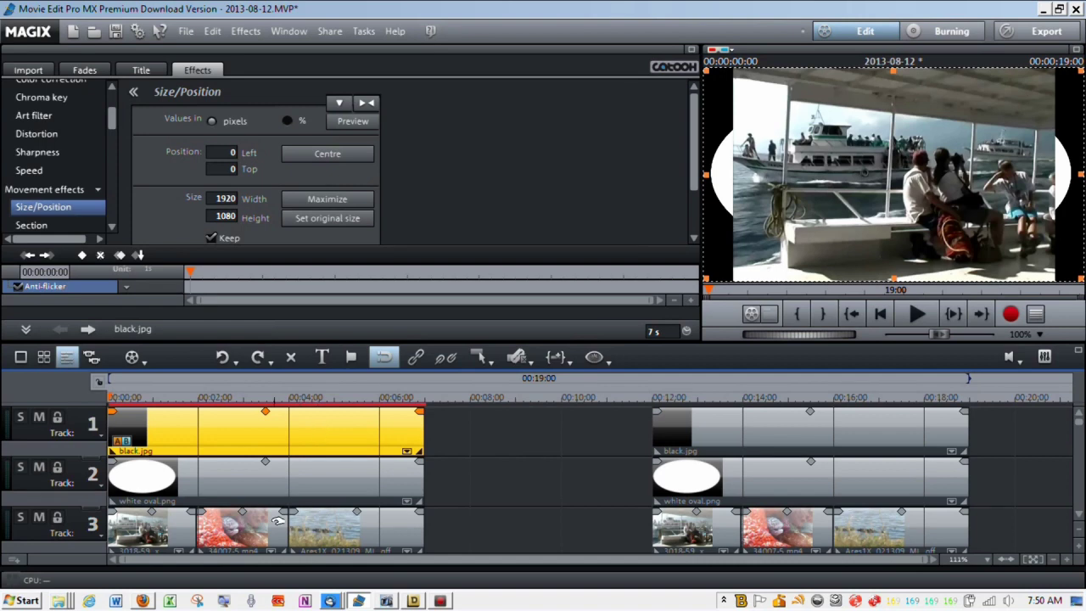
left_click(236, 537)
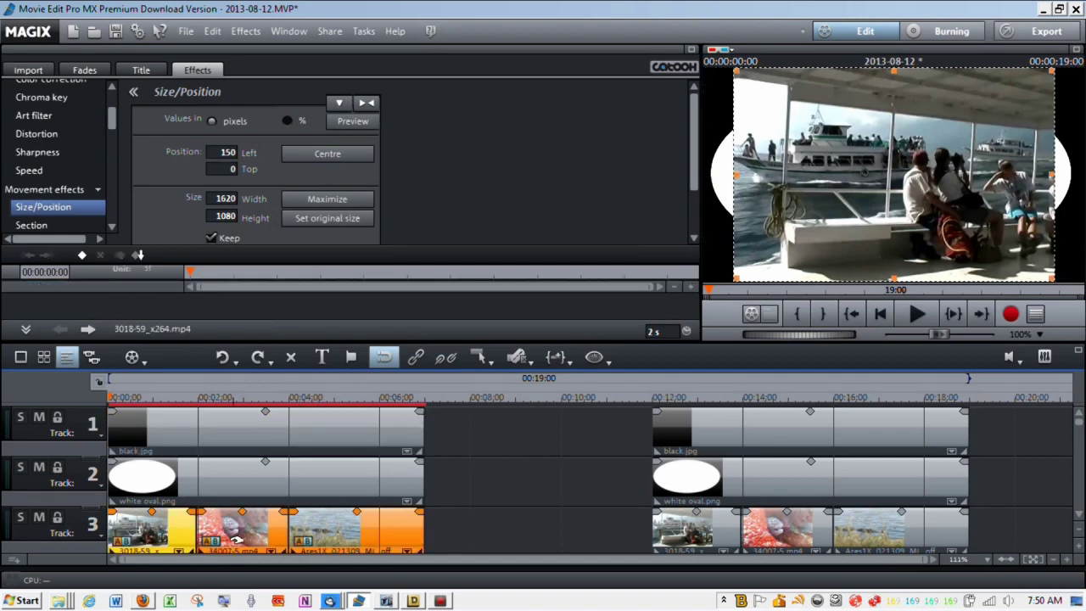
left_click(331, 536)
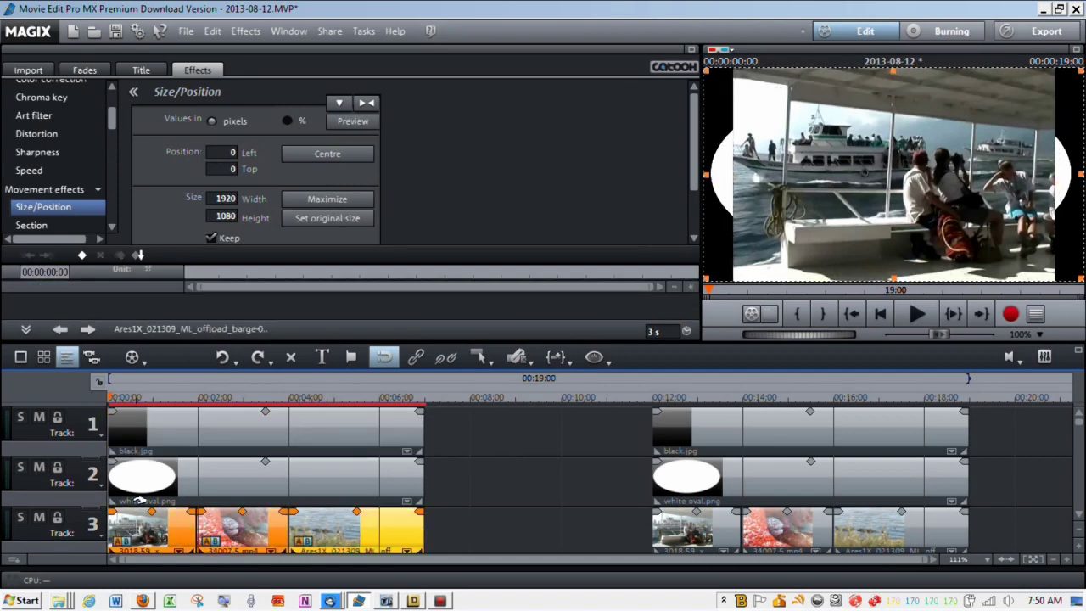
left_click(137, 489)
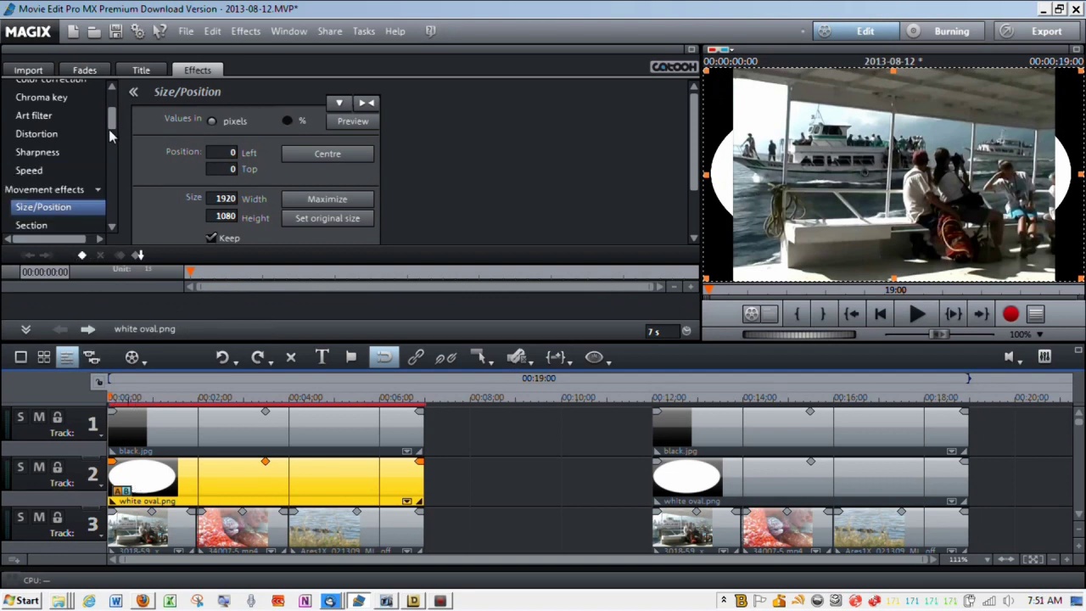
Step: Key white oval.png on its Alpha channel with Chroma key to frame the boat video
left_click(115, 87)
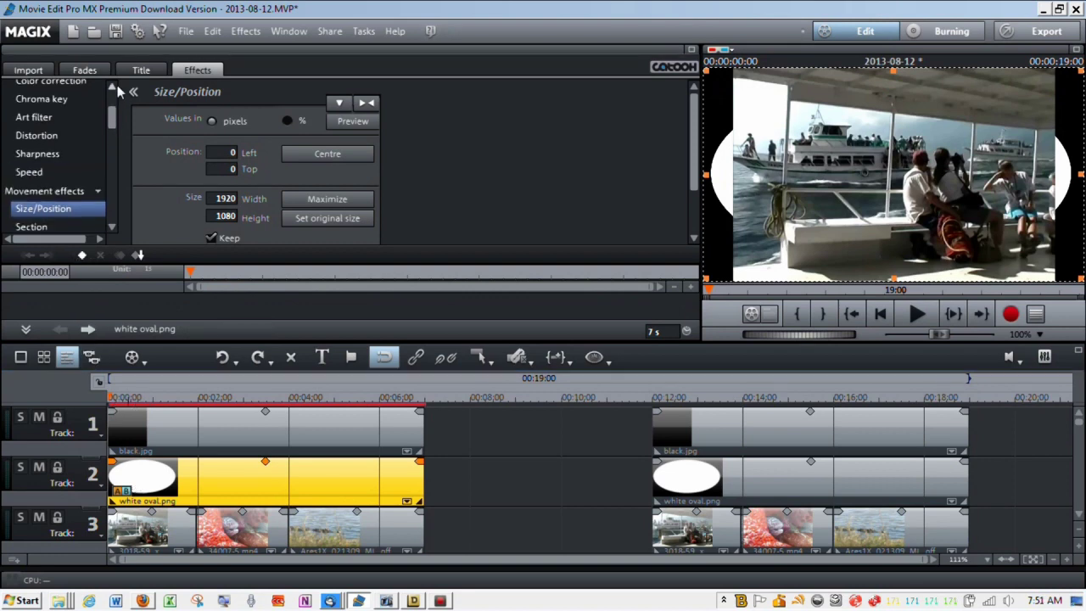
left_click(75, 100)
left_click(243, 154)
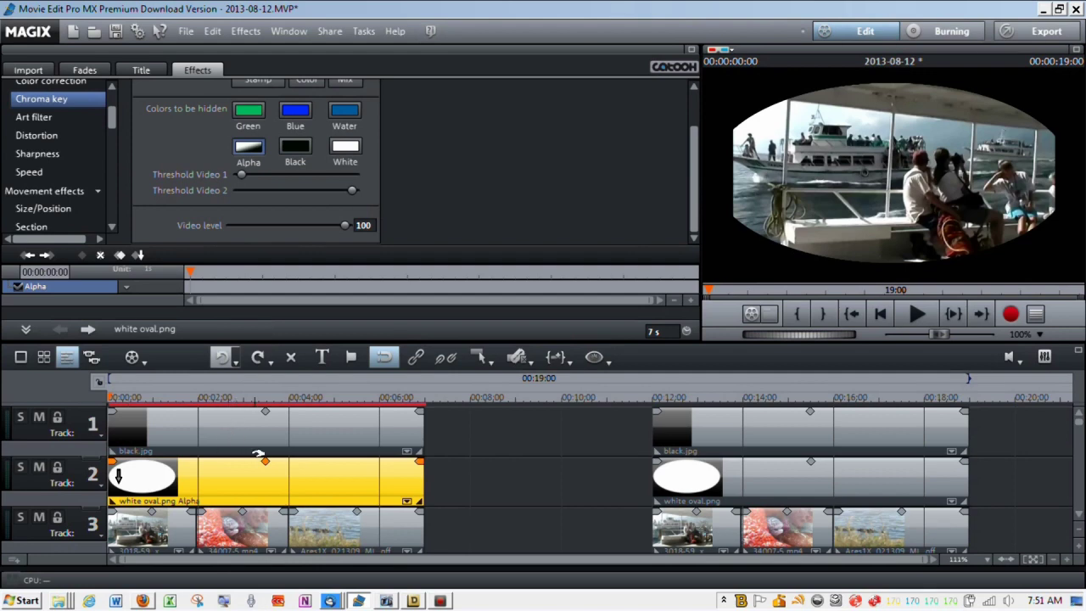
left_click(44, 209)
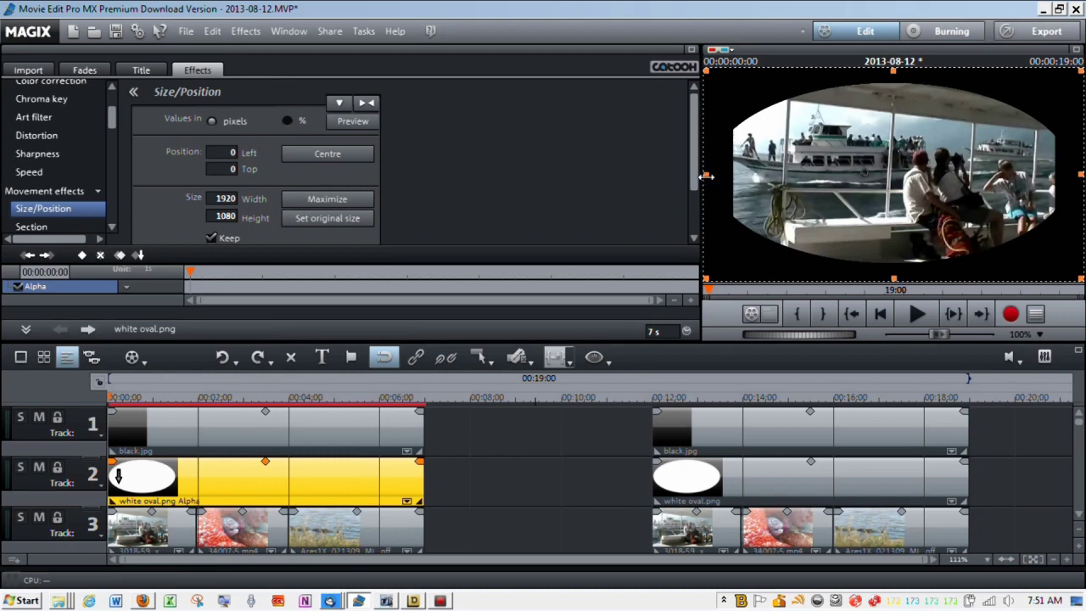
Step: Shrink the oval from its left and right edges to 1352×760 and centre it at 284 left, 160 top
left_click_drag(706, 177, 768, 180)
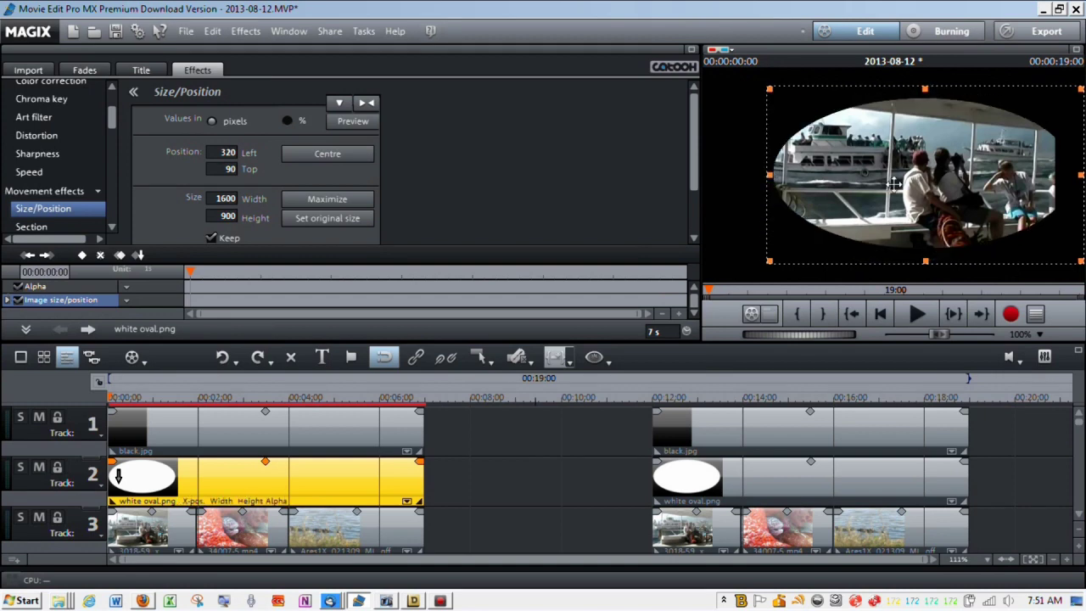
left_click_drag(1080, 175, 1033, 180)
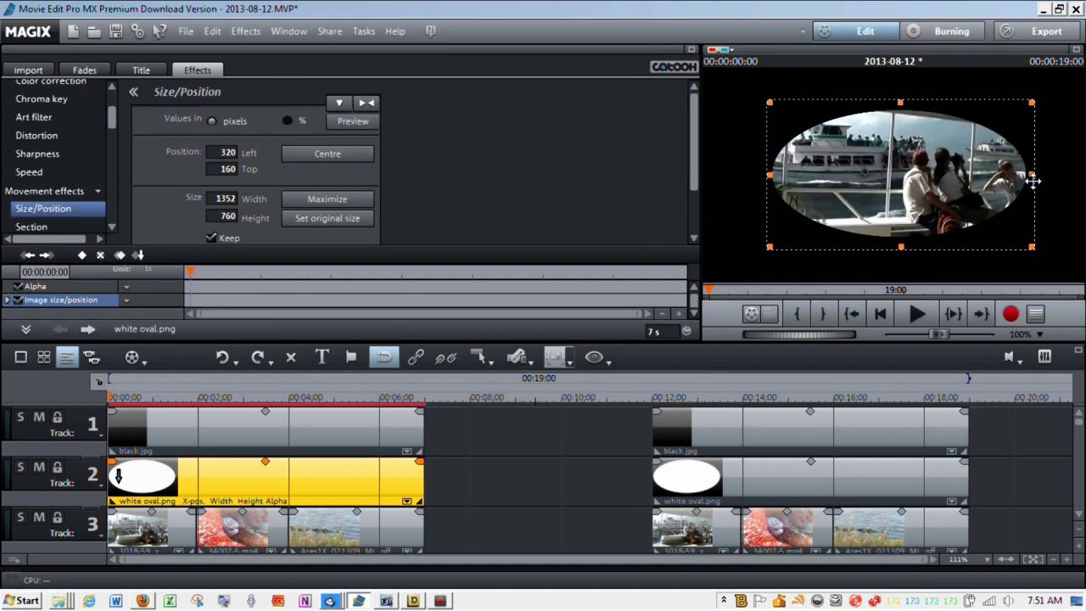
left_click(315, 154)
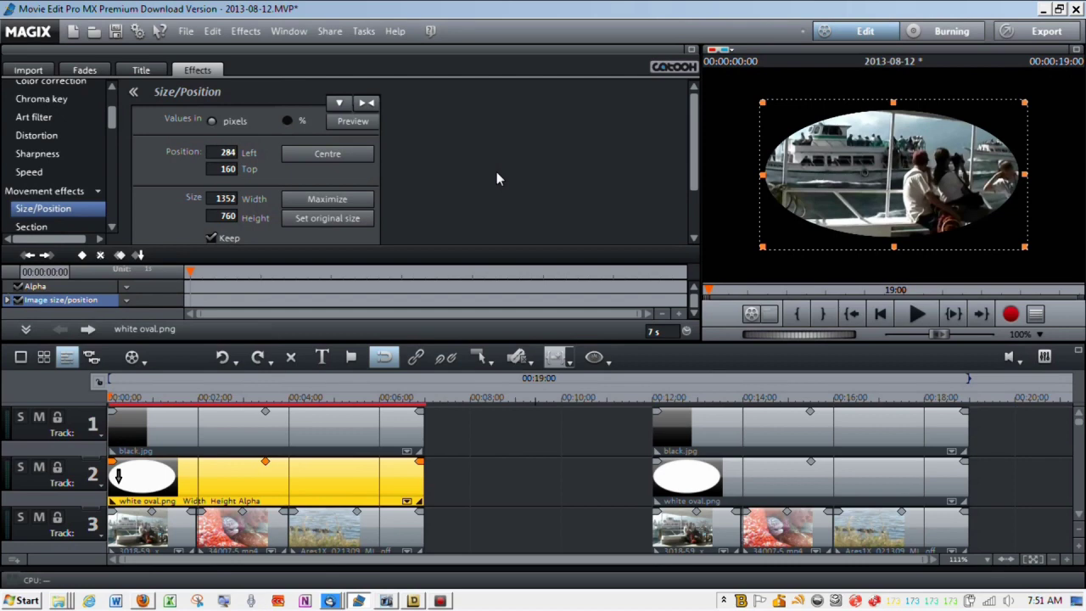
Step: Load the Blinking Eye.ifx video effect preset onto the white oval.png clip
right_click(294, 494)
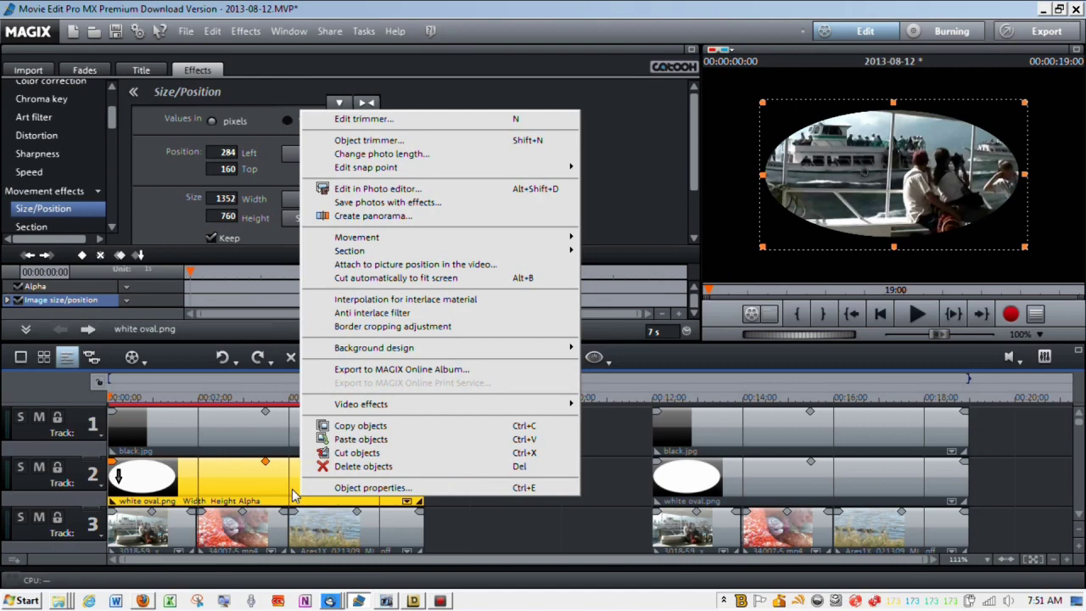
mouse_move(365, 406)
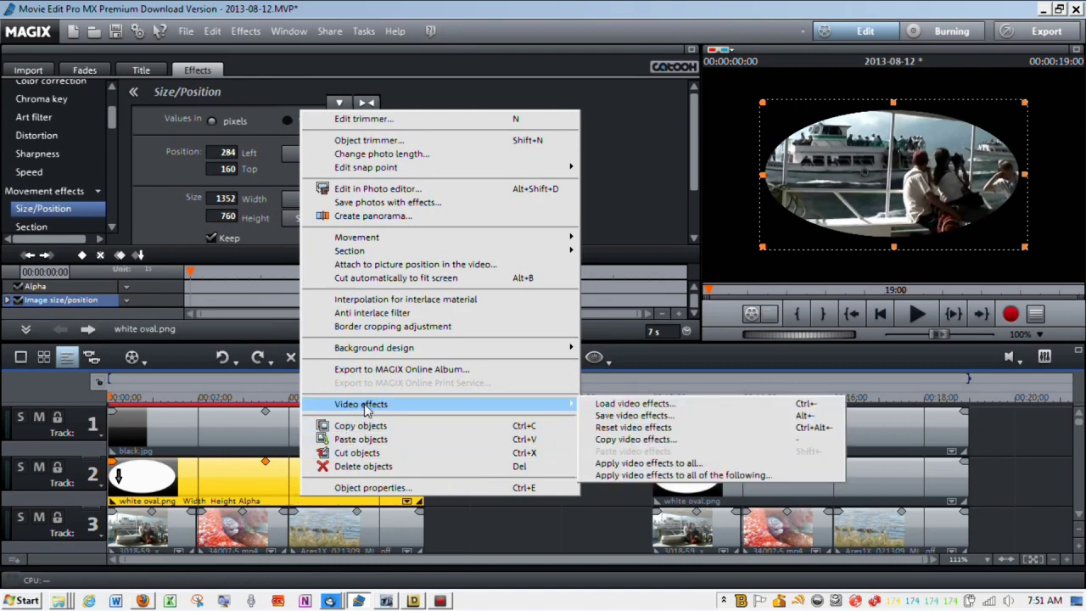
left_click(609, 404)
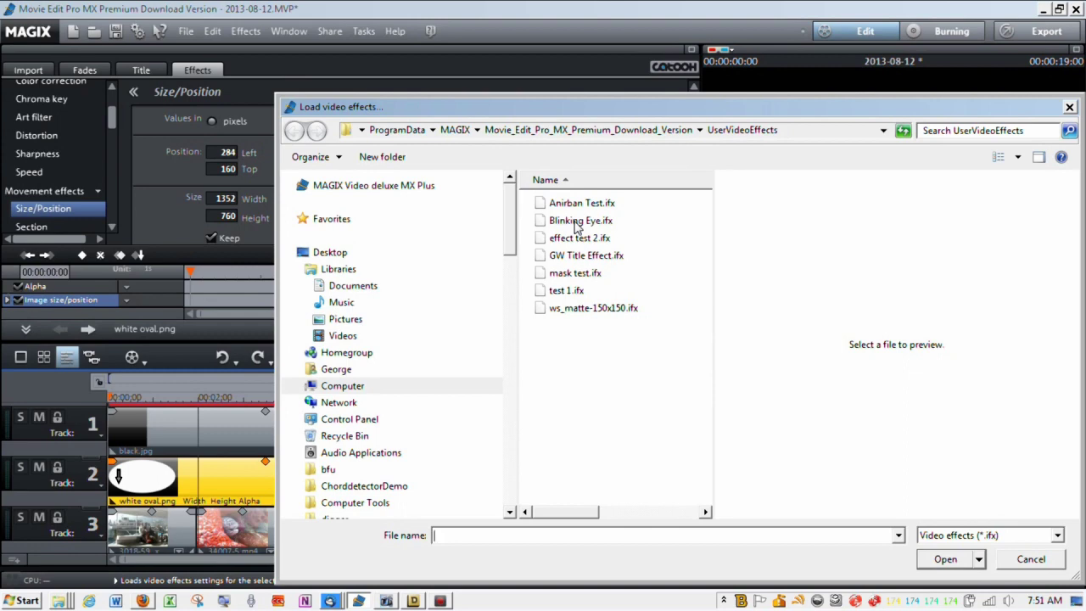
left_click(577, 222)
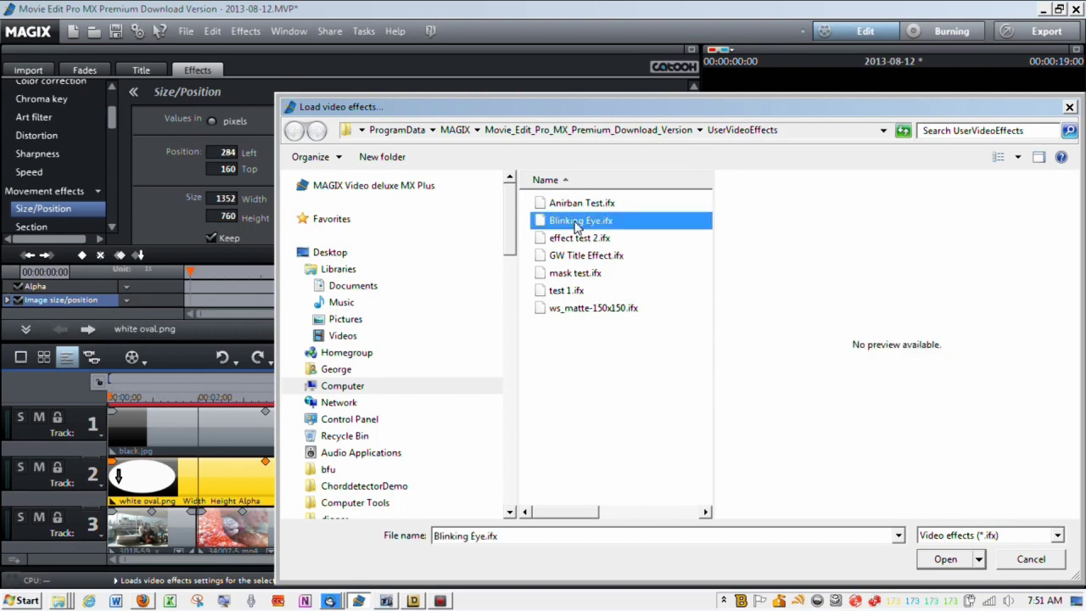
left_click(955, 562)
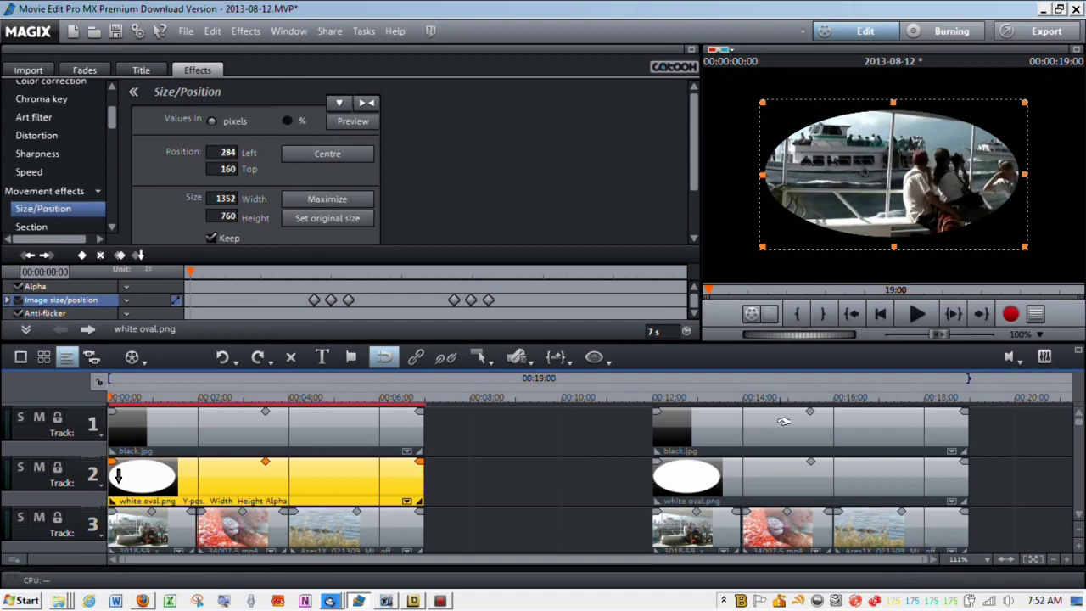
Step: Play the preview to watch the oval blink over the footage, then stop playback
left_click(916, 315)
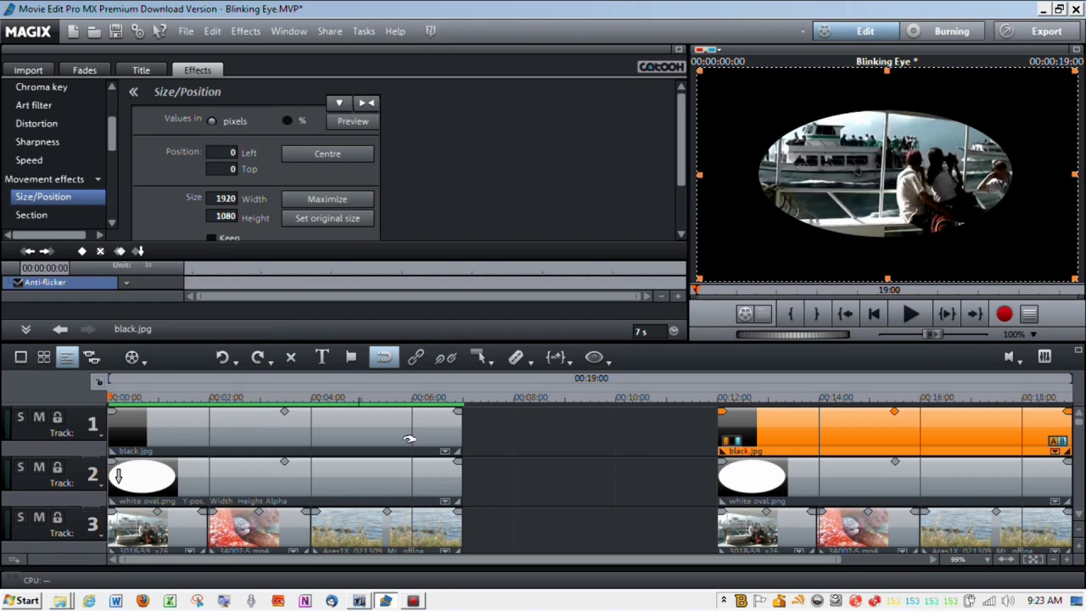
left_click(910, 314)
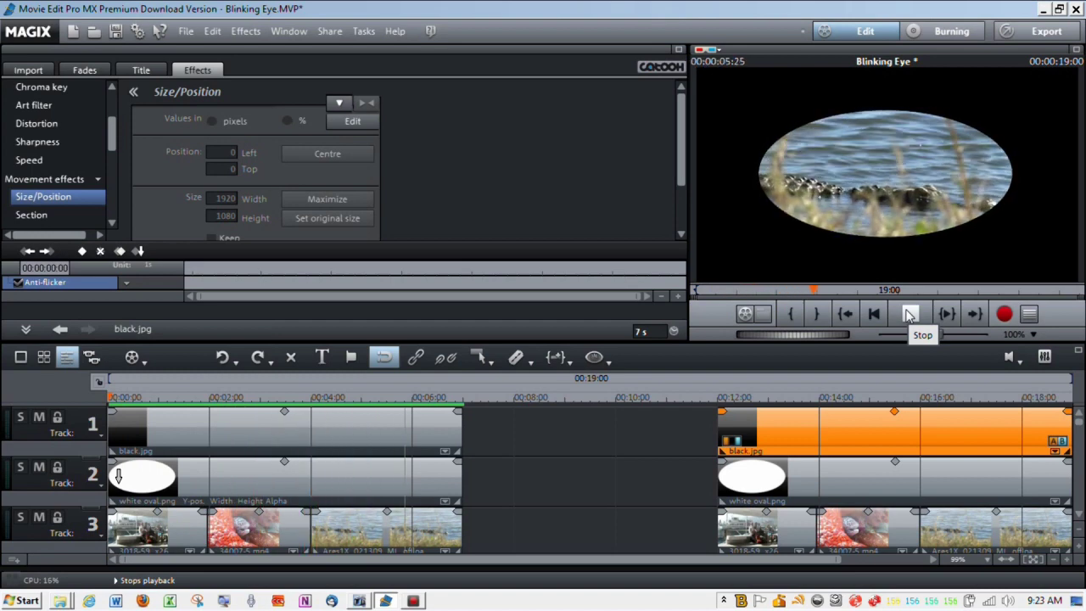
left_click(909, 314)
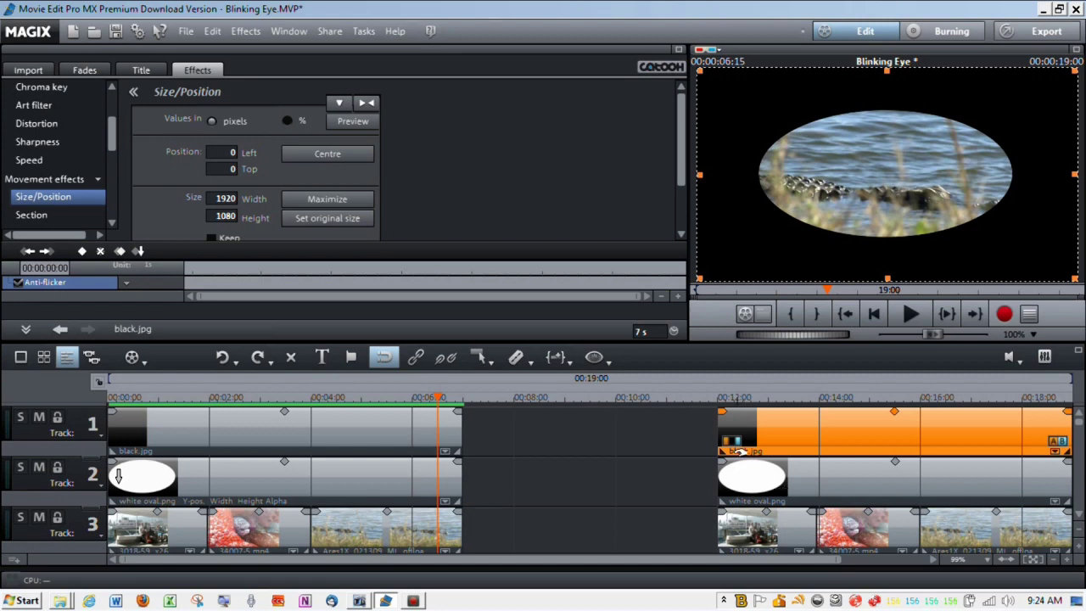
Step: Zoom the timeline to the range starting at 00:12:00 and select the second white oval.png clip
left_click(715, 383)
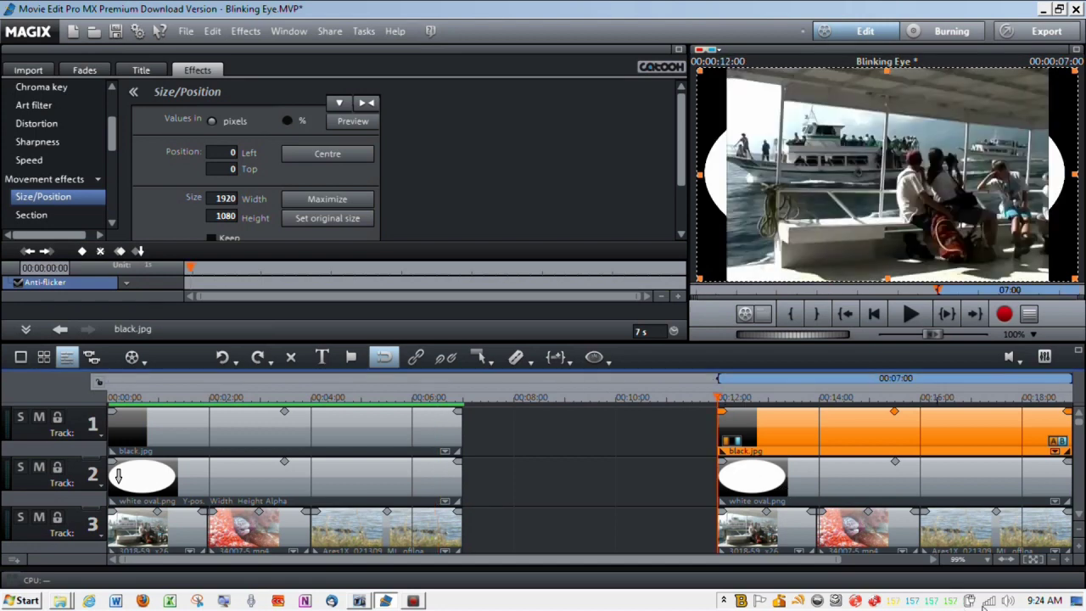
right_click(982, 558)
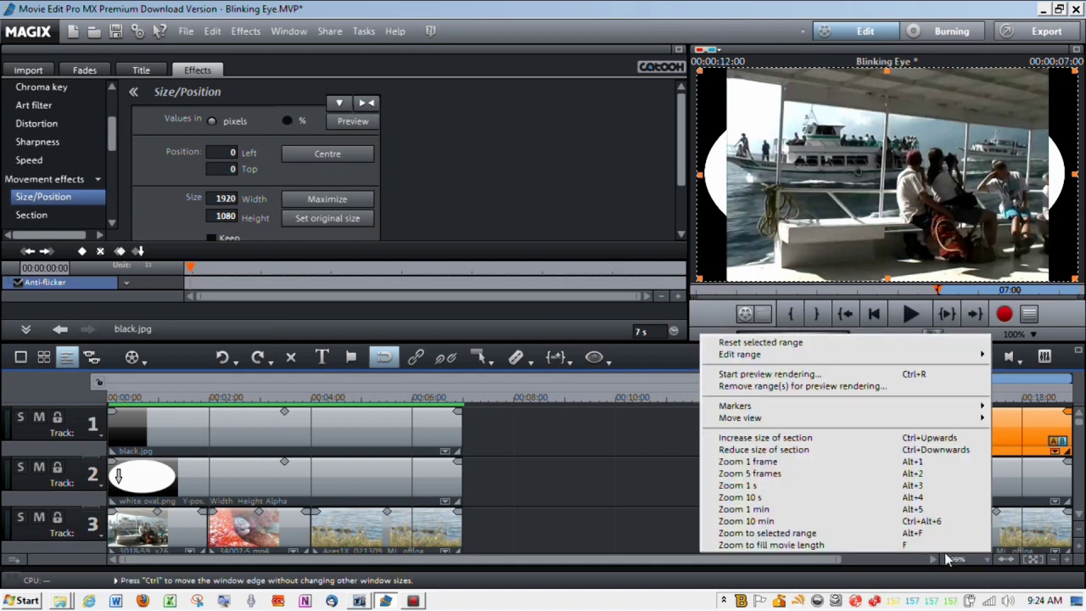
left_click(767, 533)
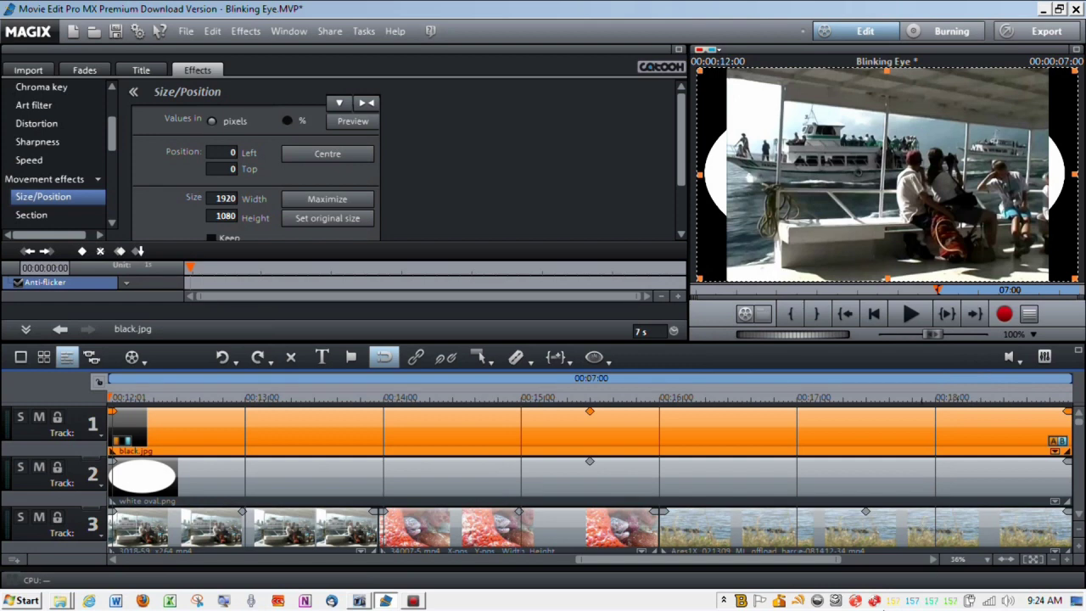
left_click(330, 475)
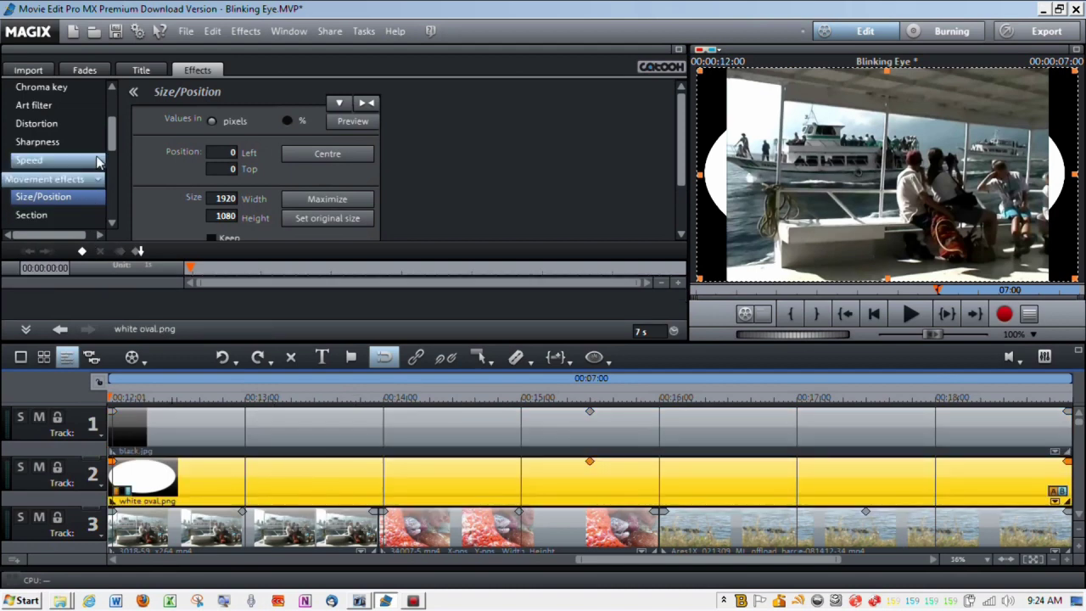
Step: Set the second white oval.png's Chroma key to Alpha so the boat footage shows in the oval
left_click(66, 89)
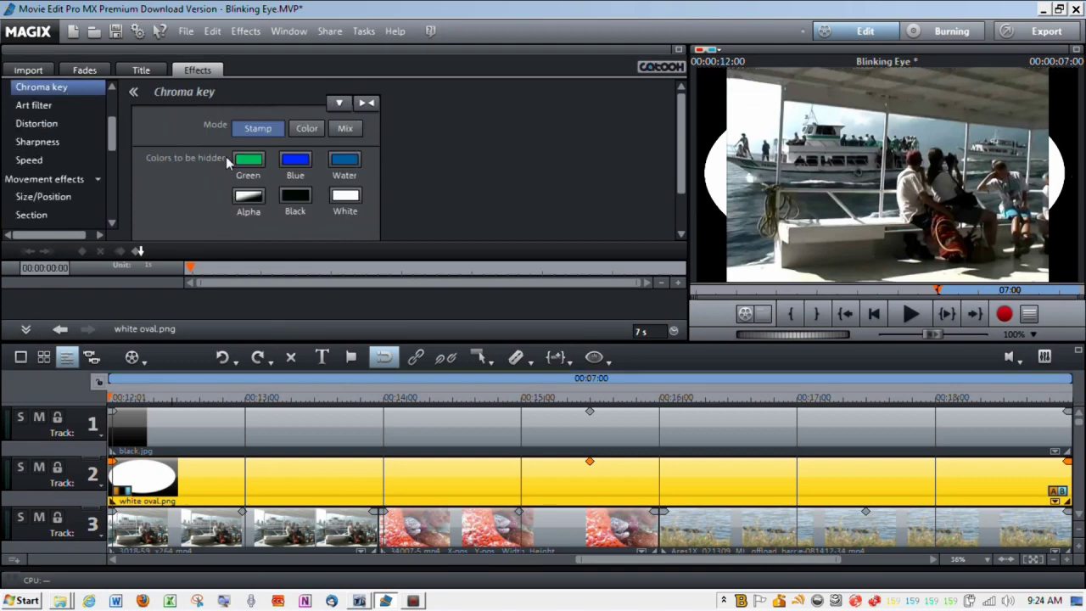
left_click(249, 195)
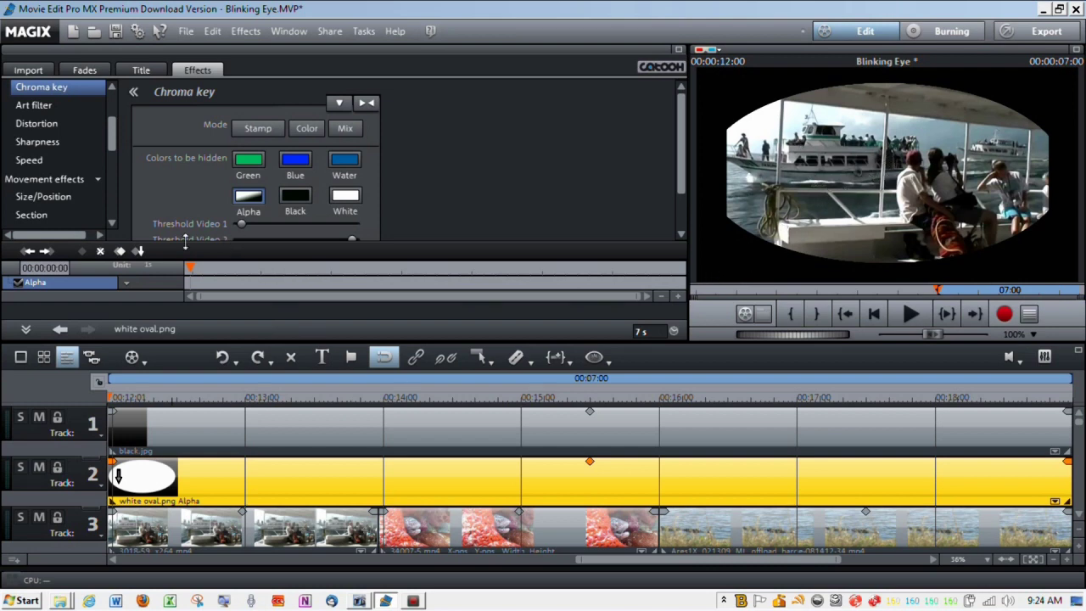
left_click(86, 196)
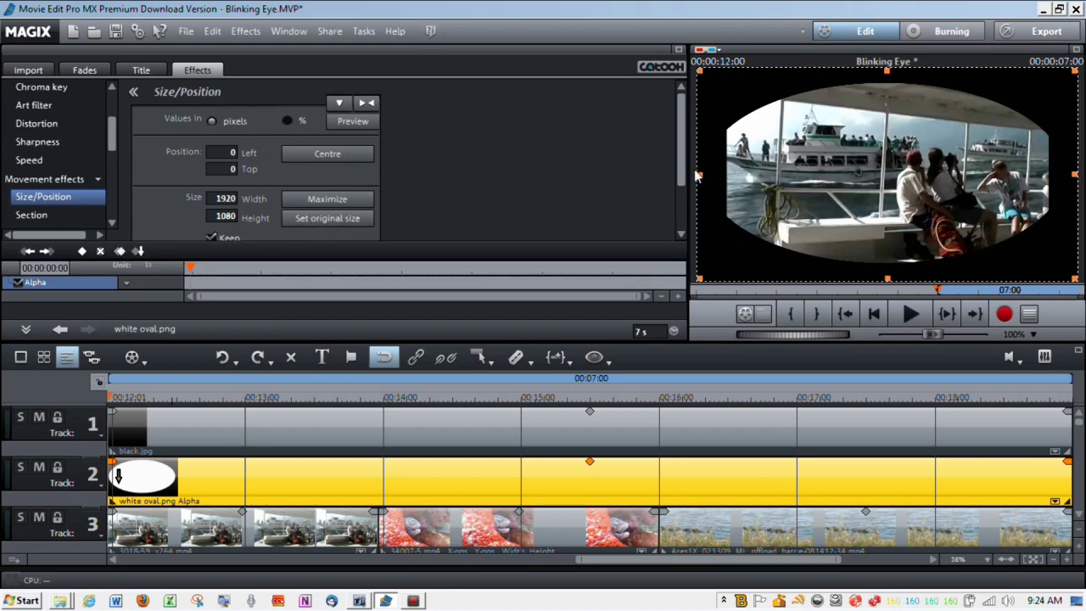
Step: Shrink the second oval to 1300×732 and centre it at 310 left, 174 top
left_click_drag(697, 178, 793, 175)
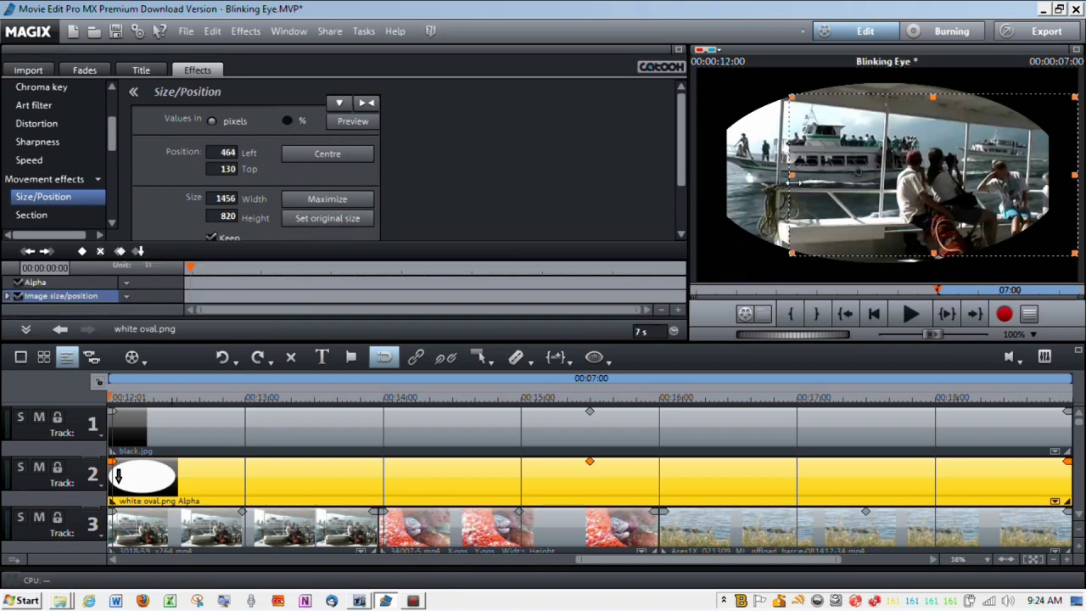
left_click(1071, 173)
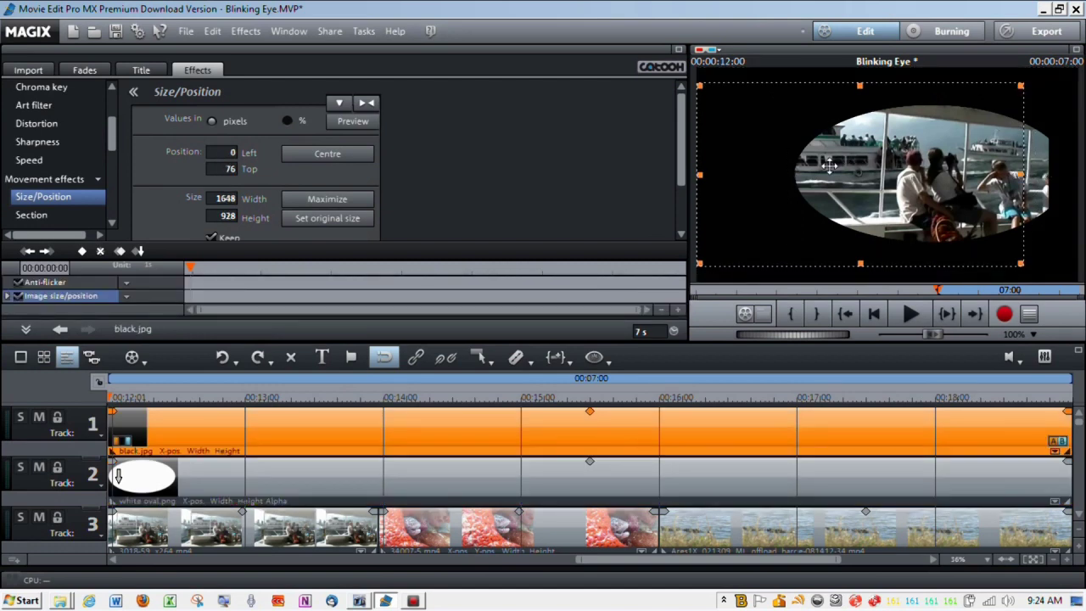
left_click(452, 478)
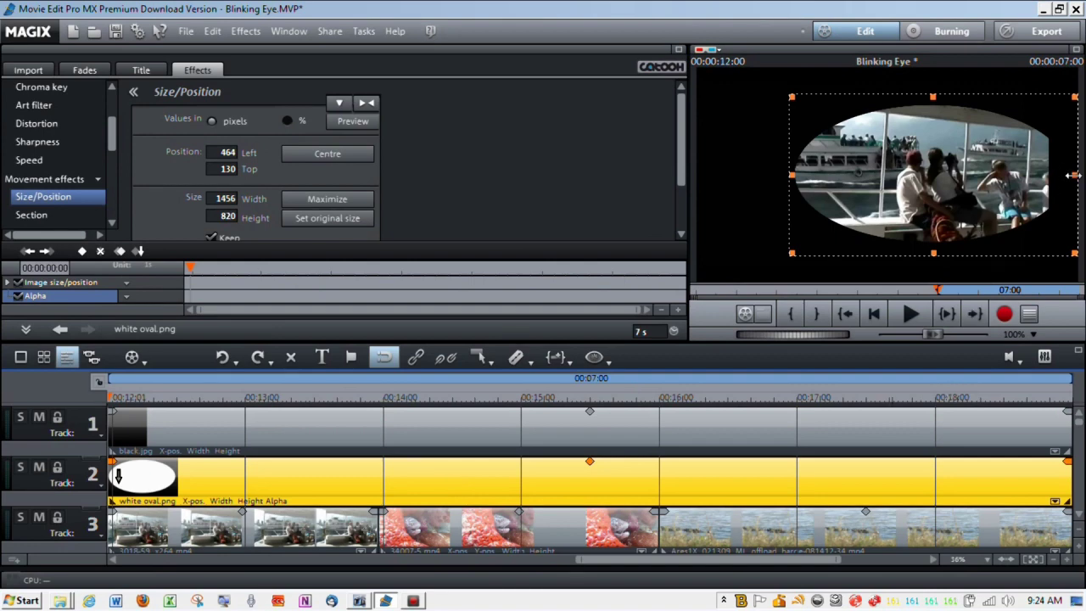
left_click_drag(1074, 174, 1043, 174)
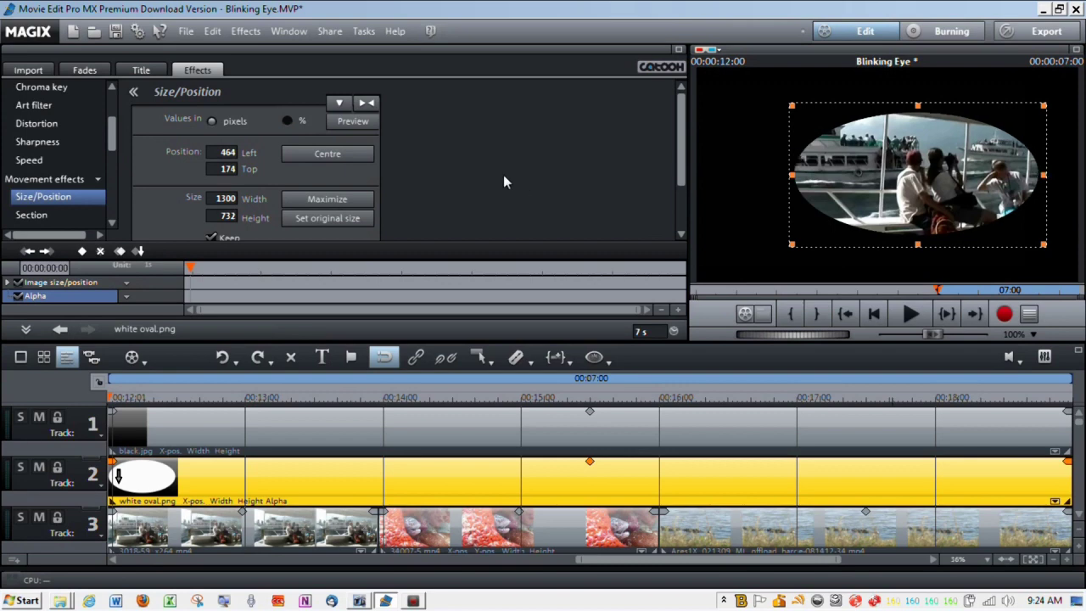
left_click(330, 154)
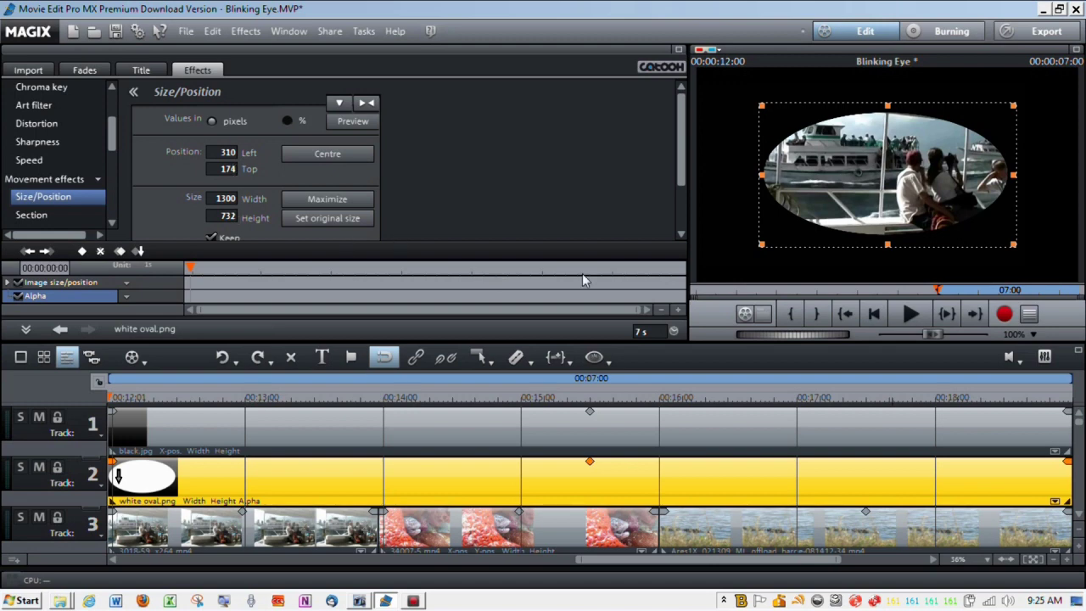
Step: Undo the last change, set a 1300×732 size/position keyframe at clip start, and move to 00:00:13:26
left_click(222, 357)
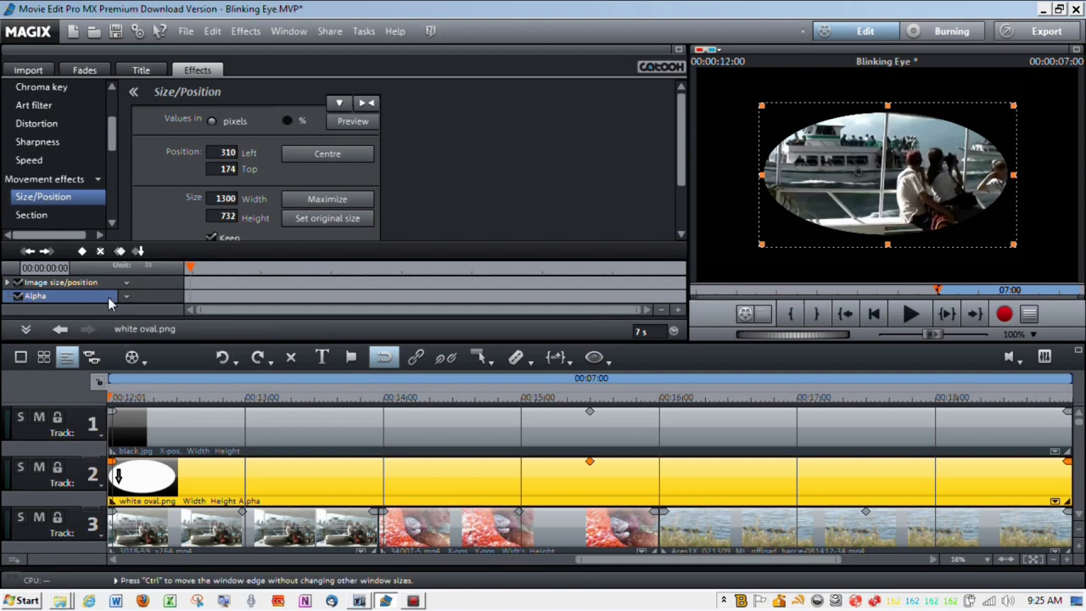
left_click(82, 252)
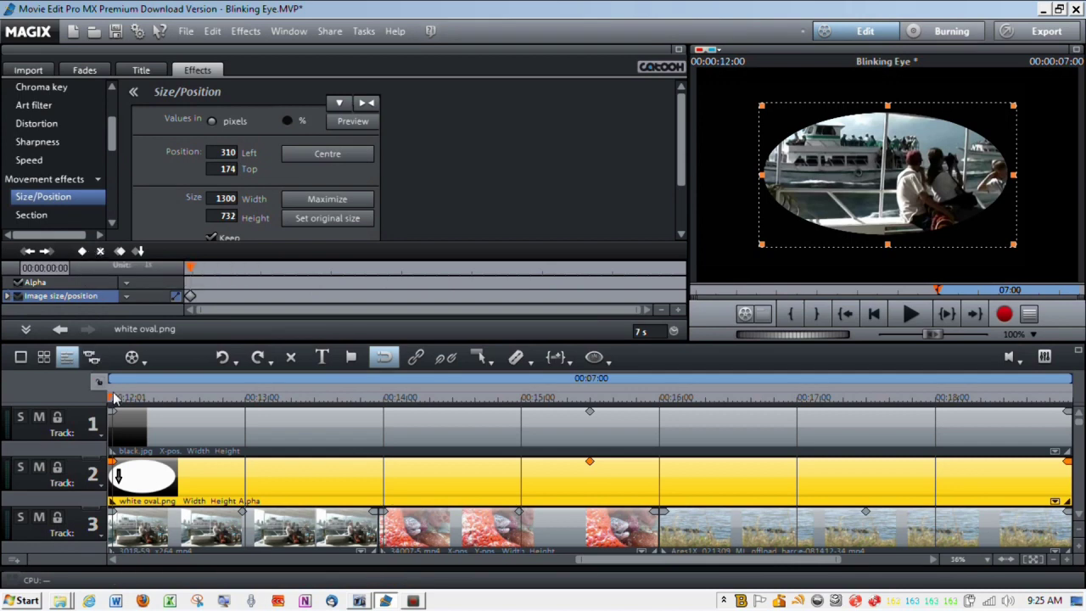
left_click_drag(111, 396, 378, 451)
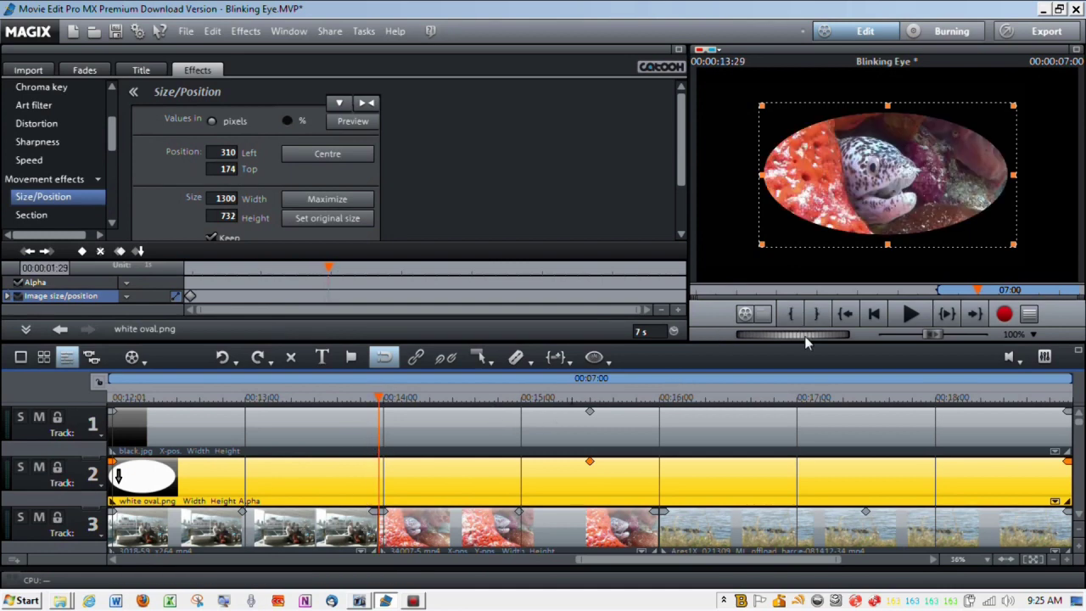
Step: At 13:28, unlock proportions and squash the oval to a 1300×2 line centred at 539 top
left_click_drag(806, 335, 802, 337)
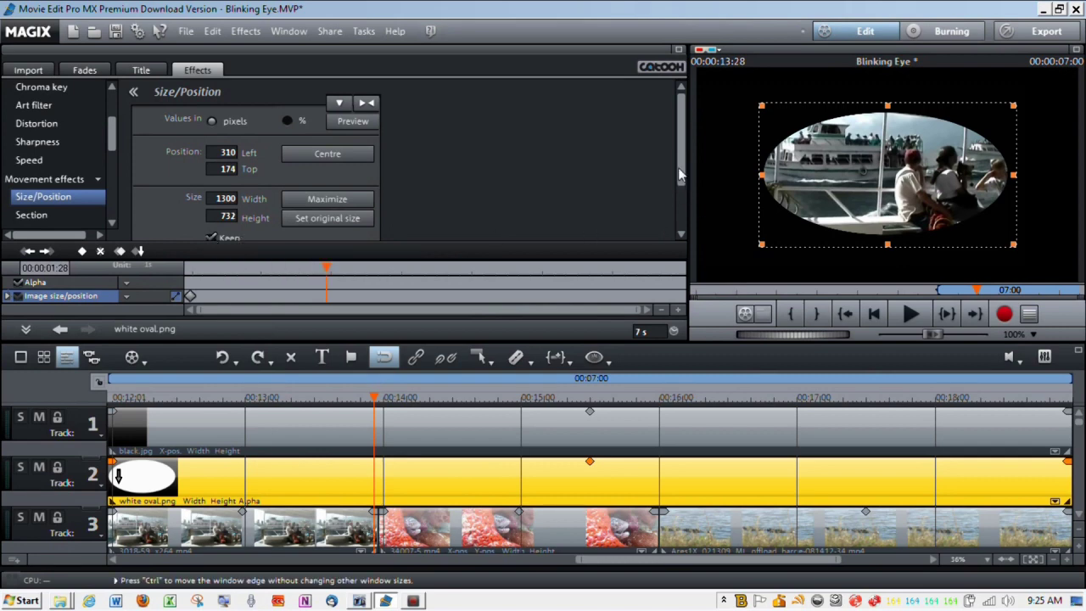
scroll(680, 177, "down", 1)
left_click_drag(679, 176, 682, 191)
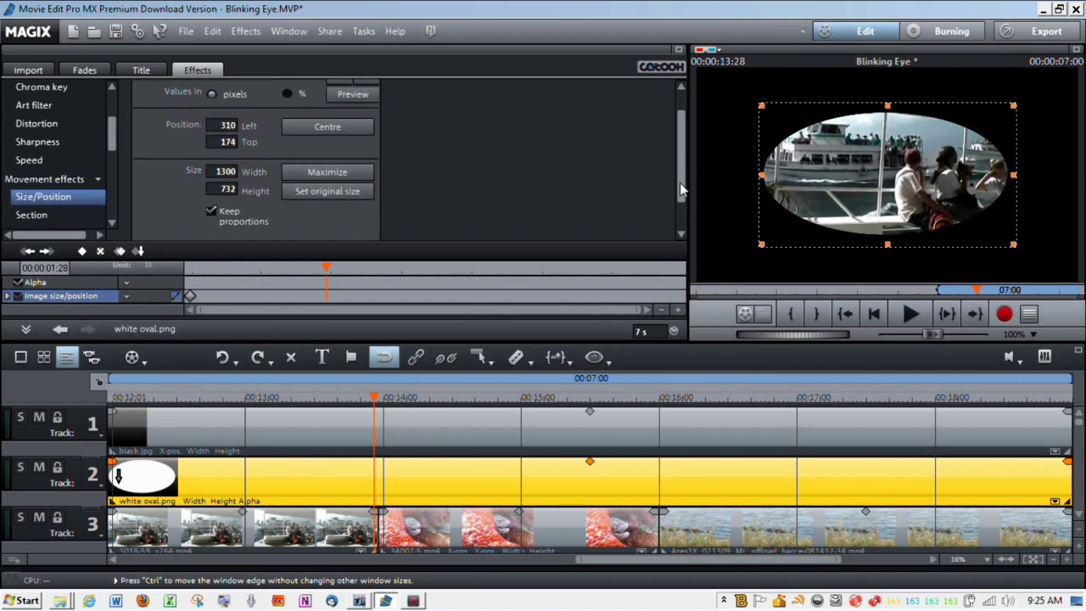
left_click(212, 213)
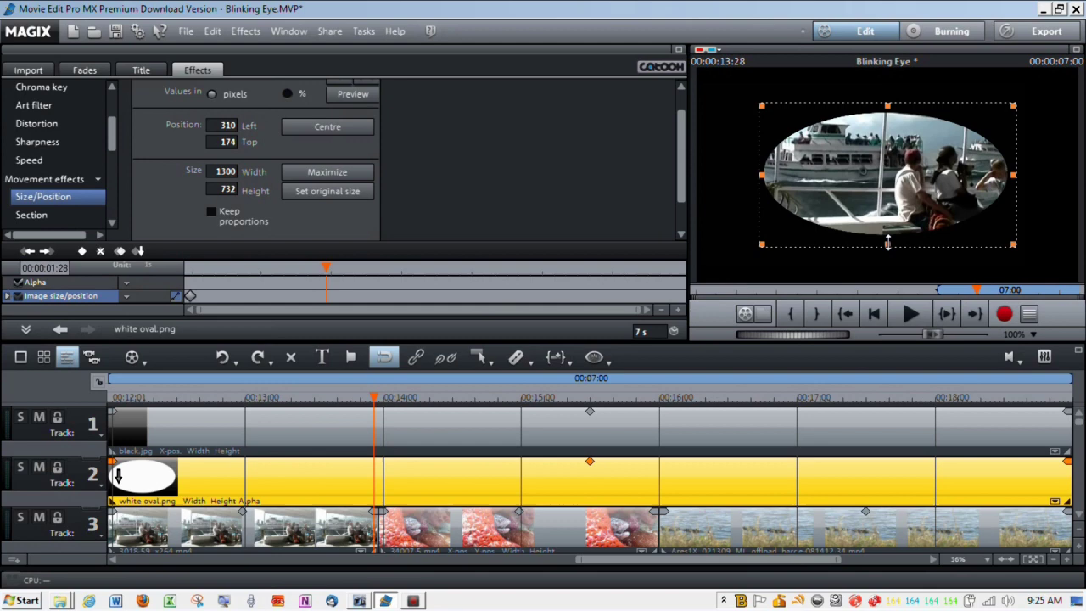
left_click_drag(887, 244, 877, 96)
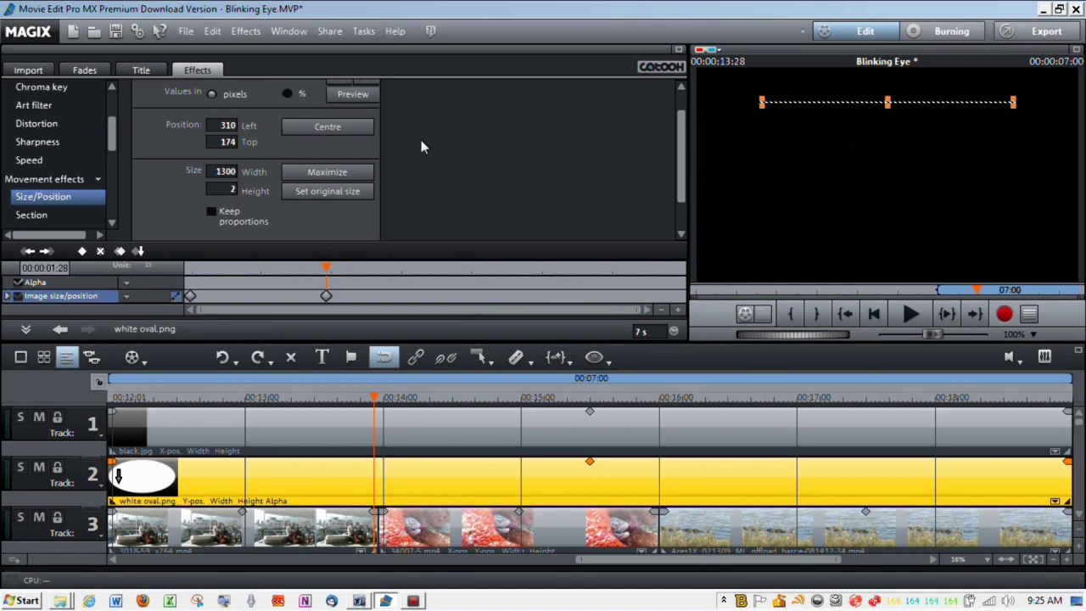
left_click(348, 127)
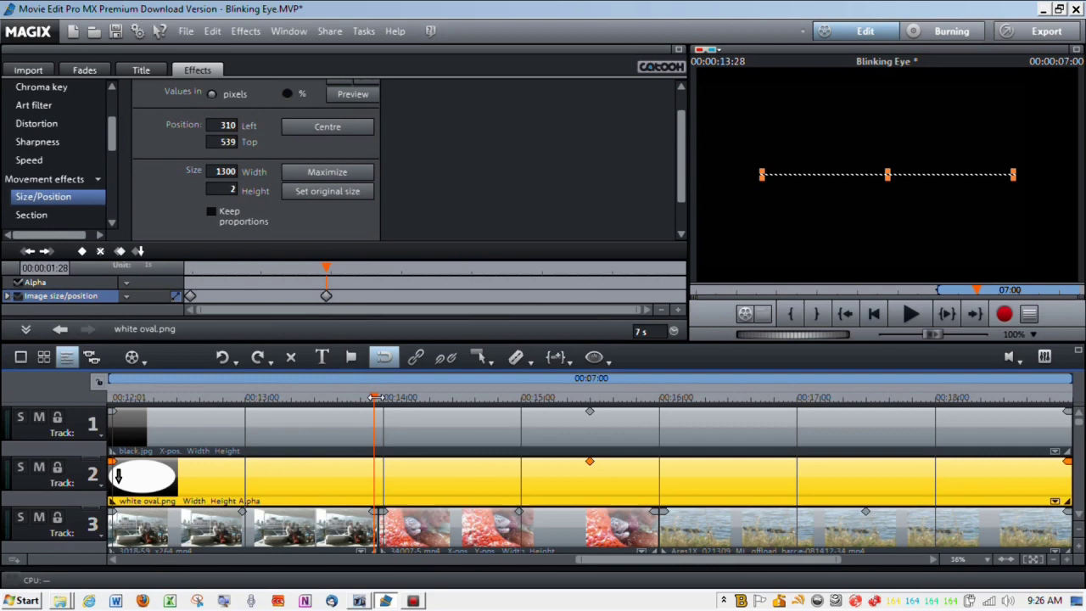
Step: Add an open-oval size/position keyframe at 00:00:15:00
mouse_move(374, 398)
left_mouse_down()
mouse_move(535, 399)
mouse_move(522, 397)
left_mouse_up()
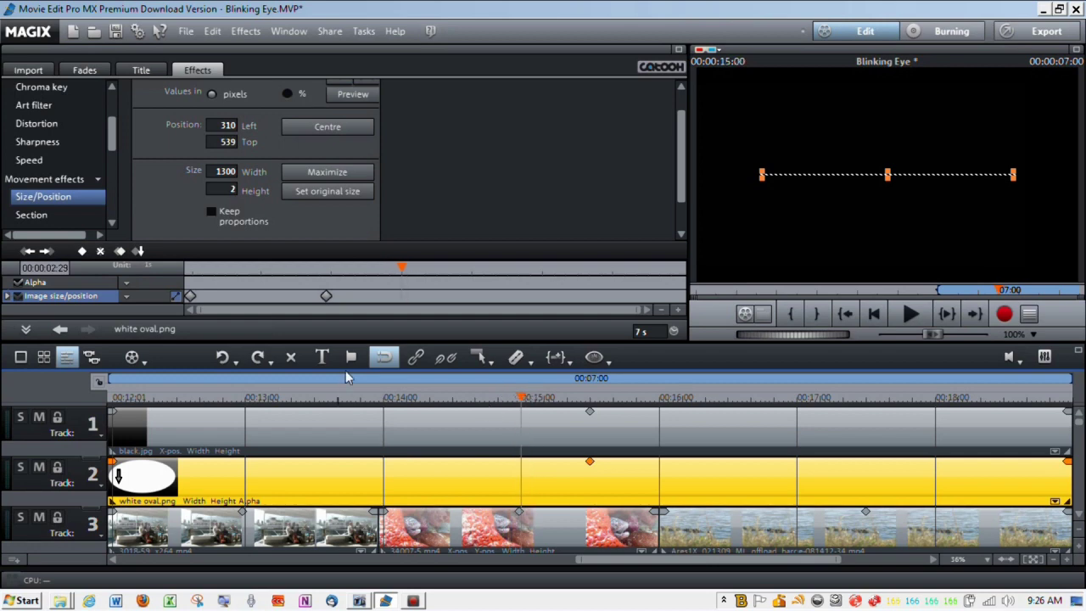
left_click(191, 297)
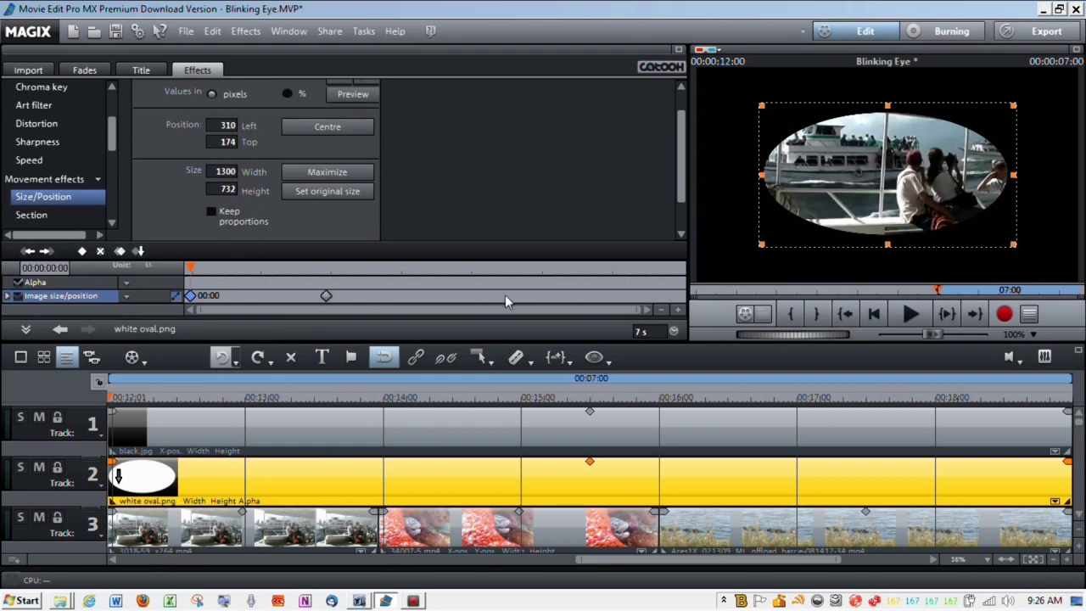
left_click(523, 398)
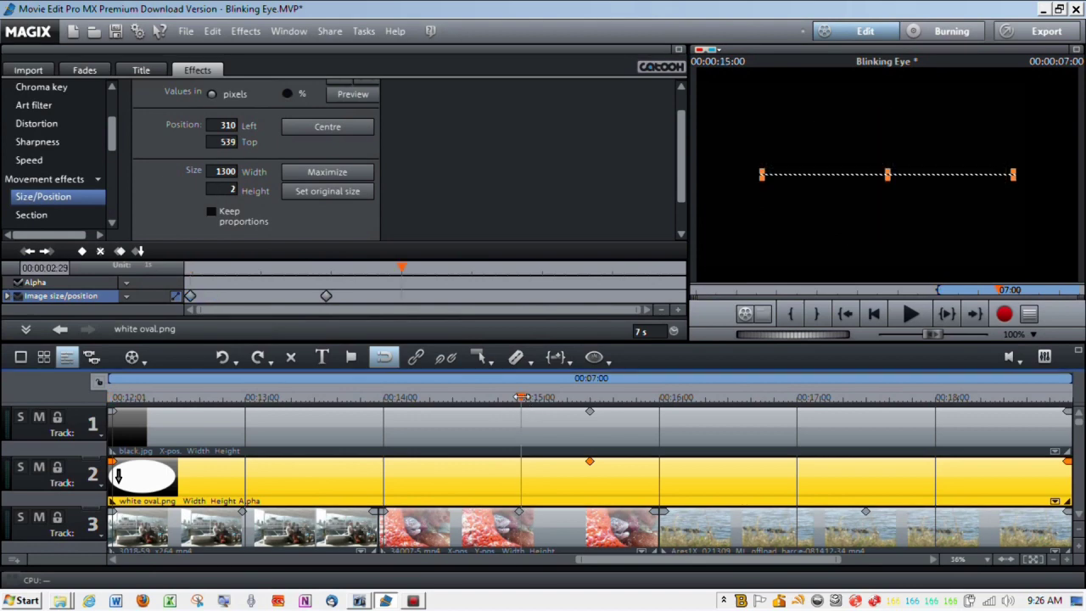
left_click(138, 253)
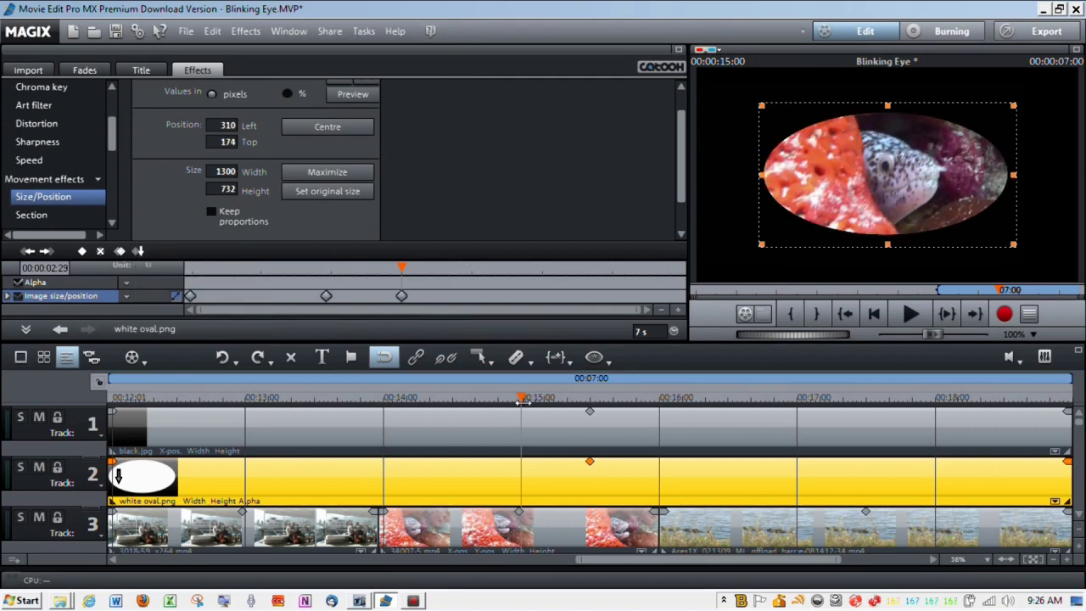
Step: Preview the blink, then add a keyframe at 00:00:16:00 closing the oval to 1300×2
left_click_drag(524, 398, 661, 421)
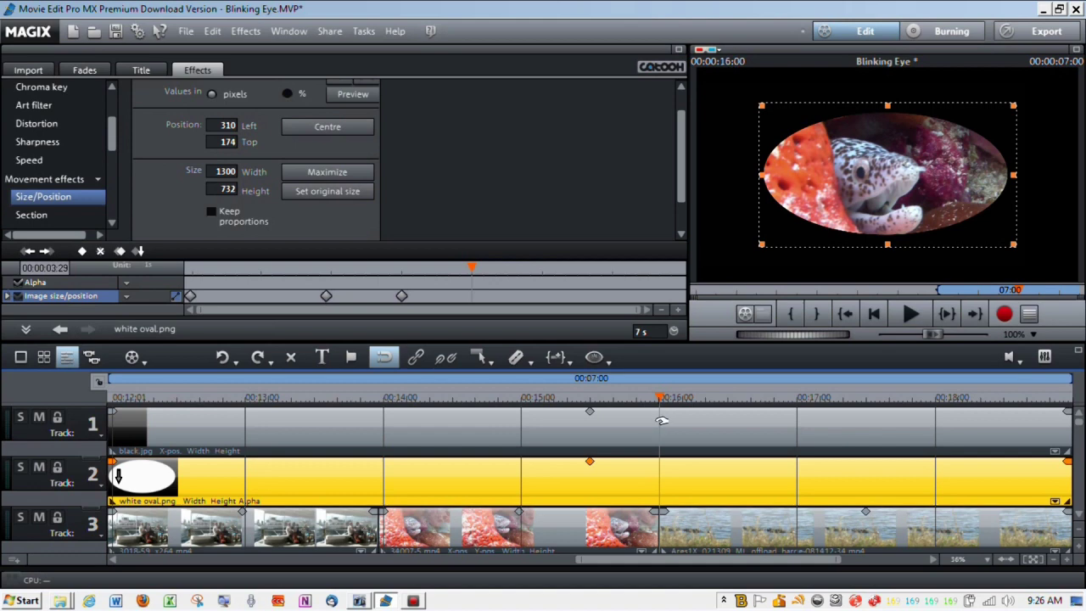
left_click(327, 297)
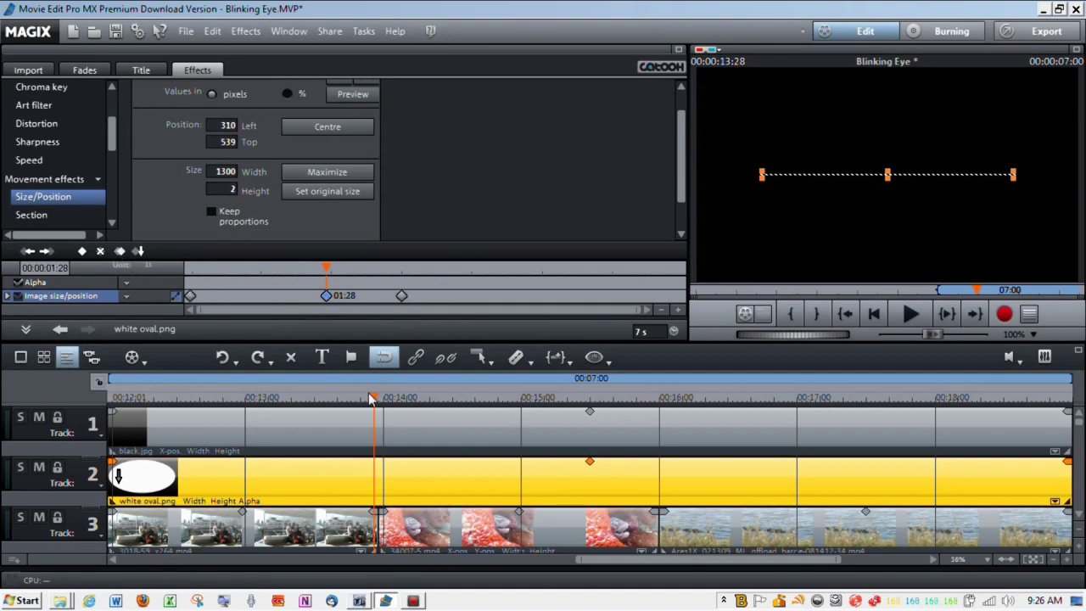
left_click_drag(378, 397, 662, 422)
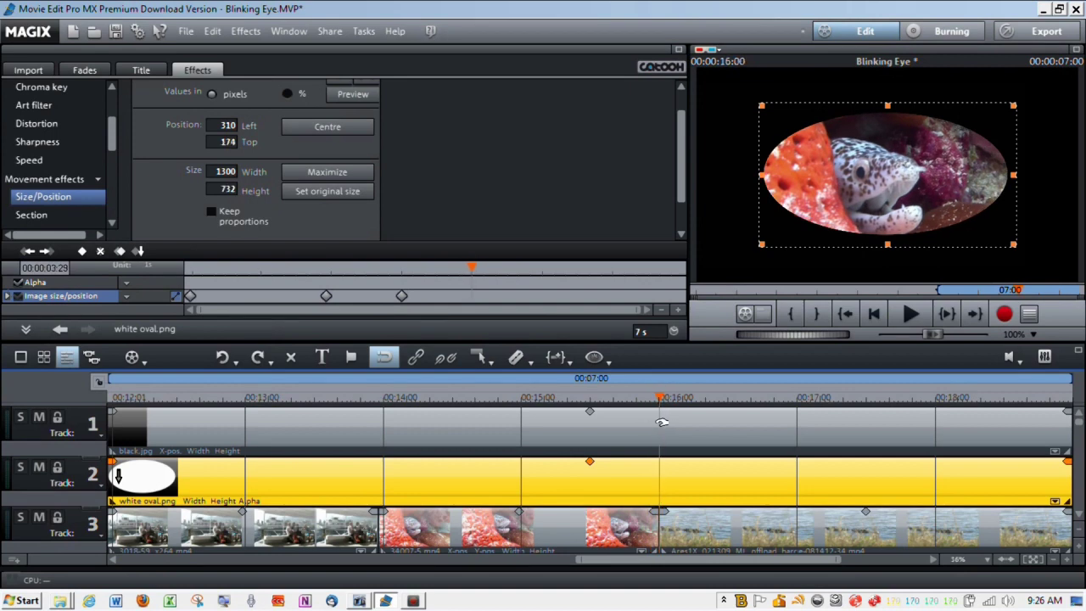
left_click(140, 253)
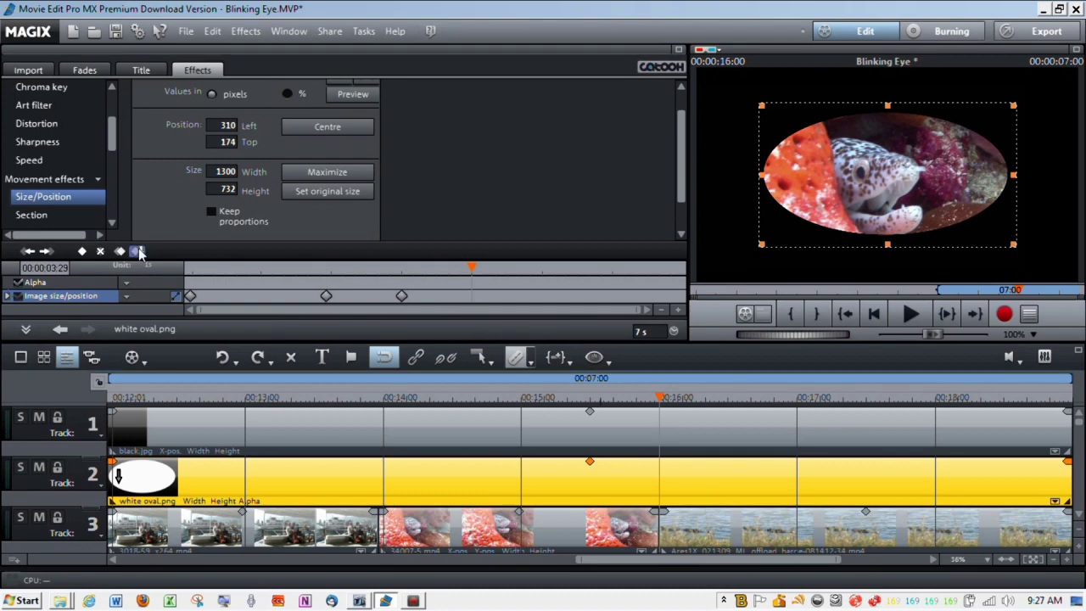
left_click(140, 253)
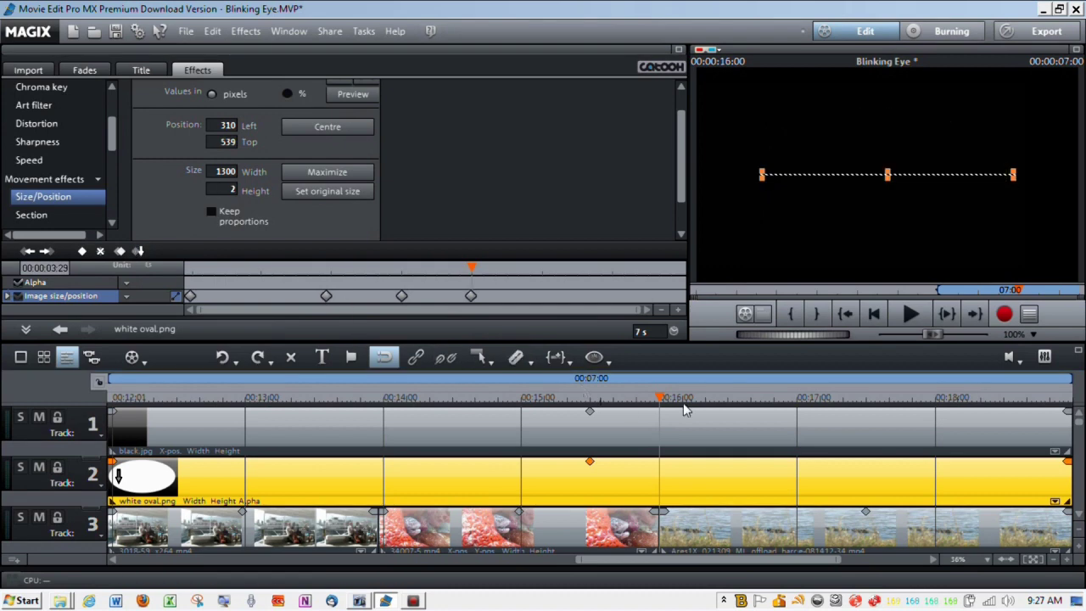
Step: Add a keyframe at 05:16 that reopens the oval to Top 174, Height 732
left_click_drag(478, 381, 751, 412)
left_click(900, 401)
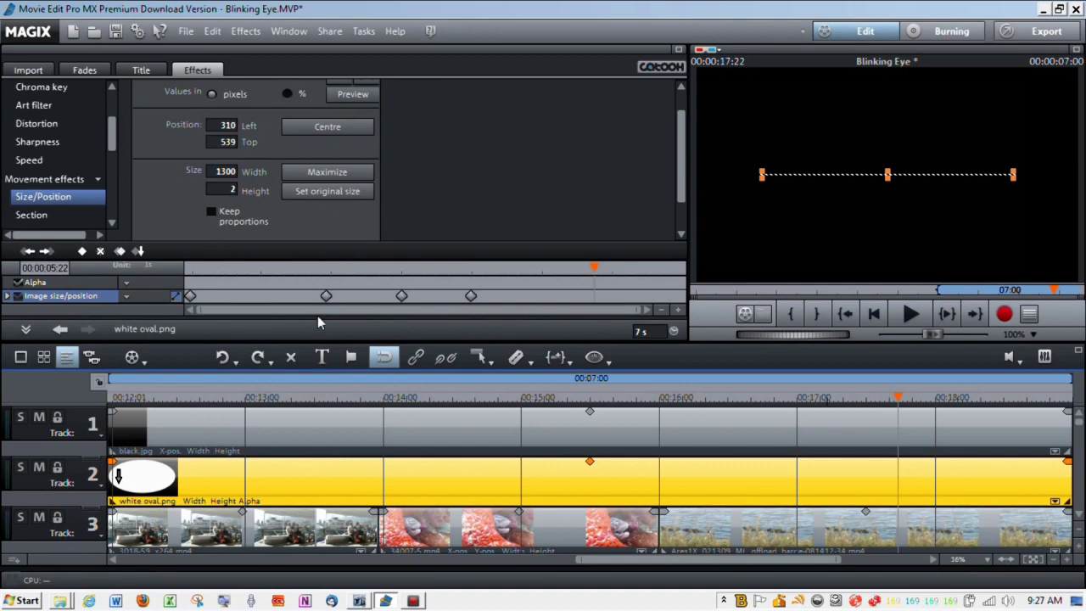
left_click(471, 297)
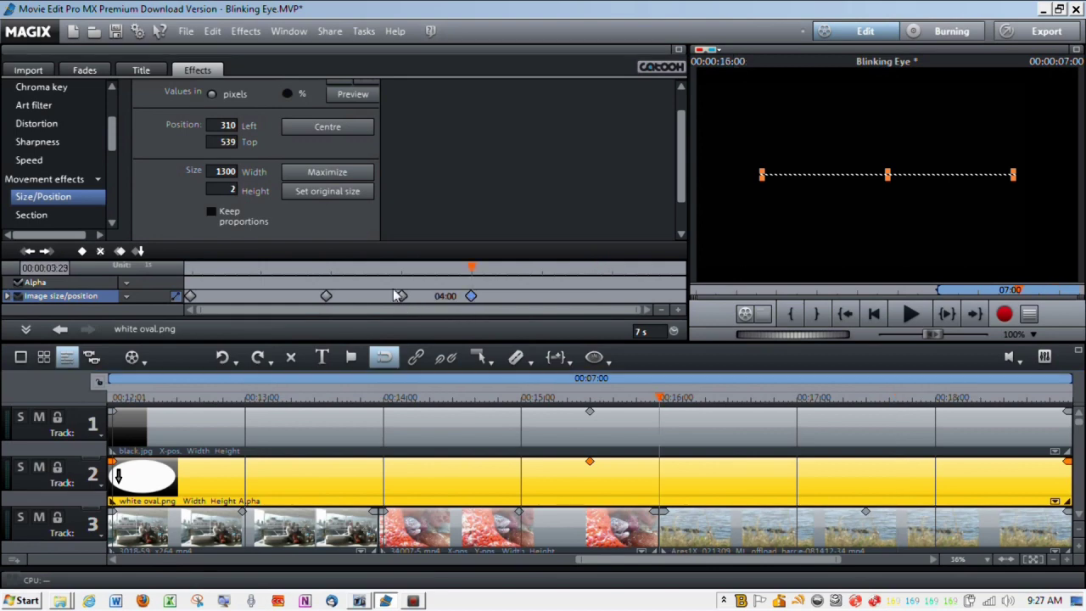
left_click(326, 297)
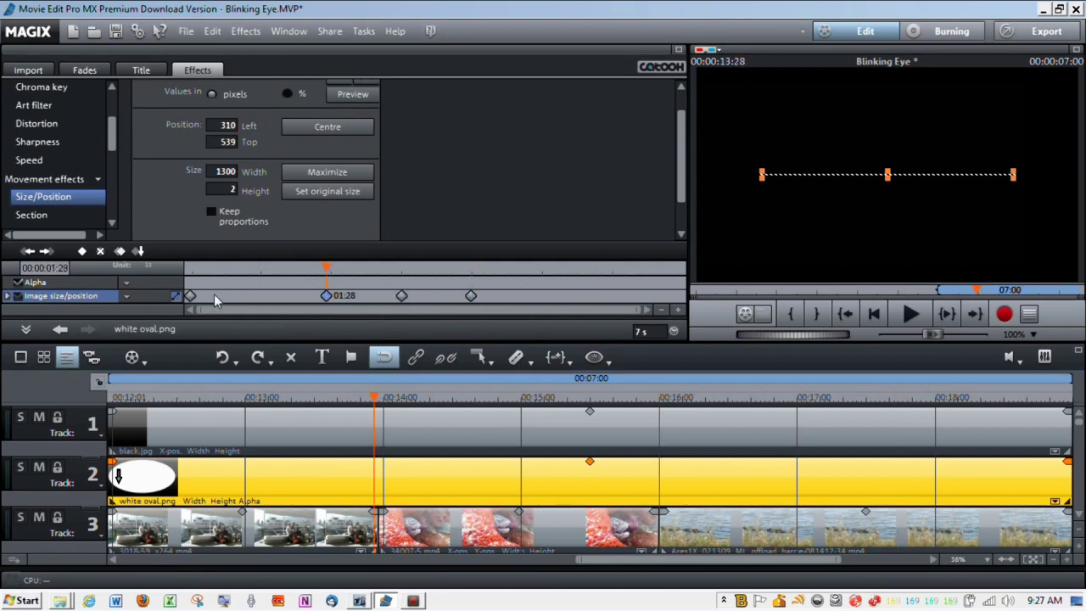
left_click(189, 296)
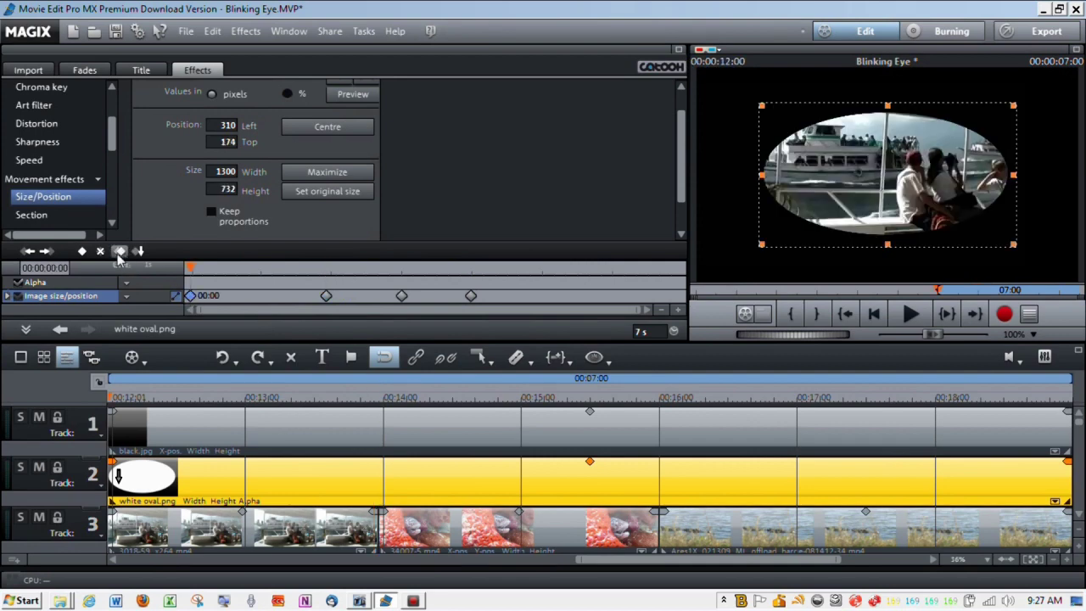
left_click(873, 399)
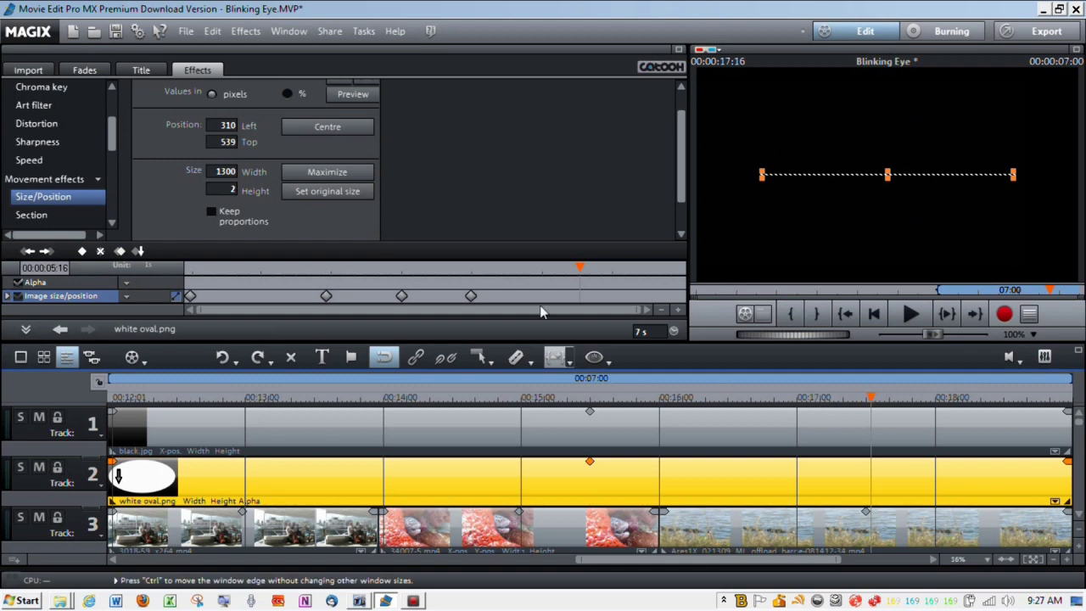
left_click(139, 253)
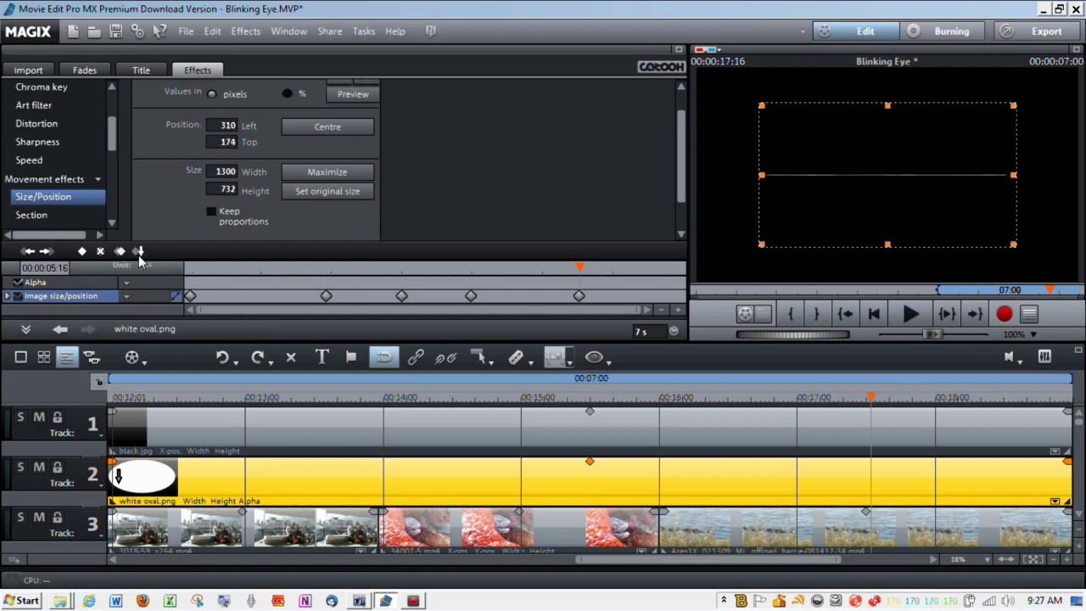
Step: Add a keyframe at the clip's last frame collapsing the oval to Top 539, Height 2
left_click(475, 269)
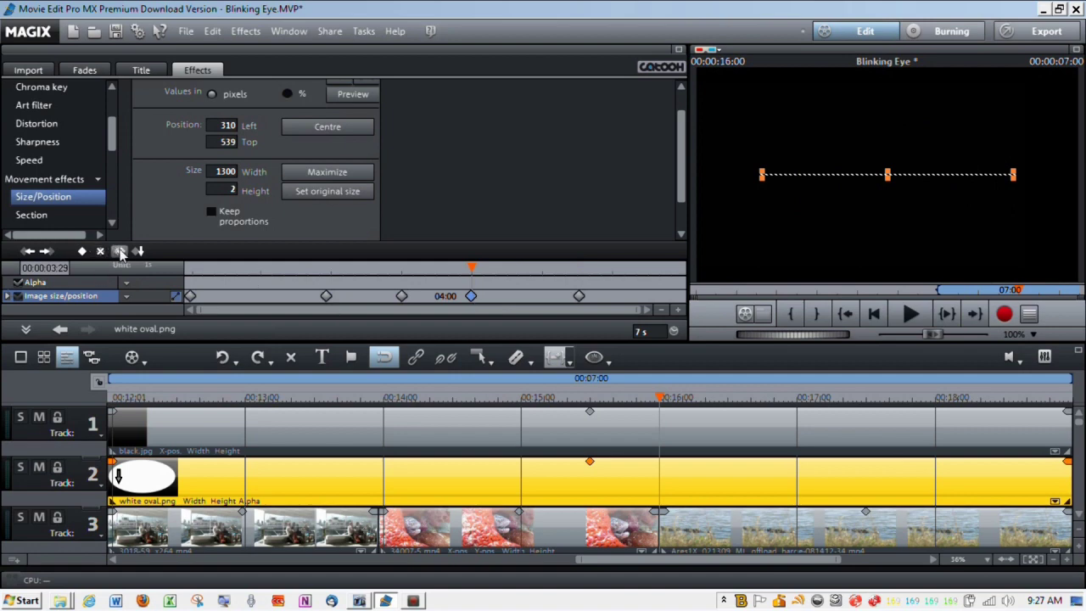
left_click(1064, 398)
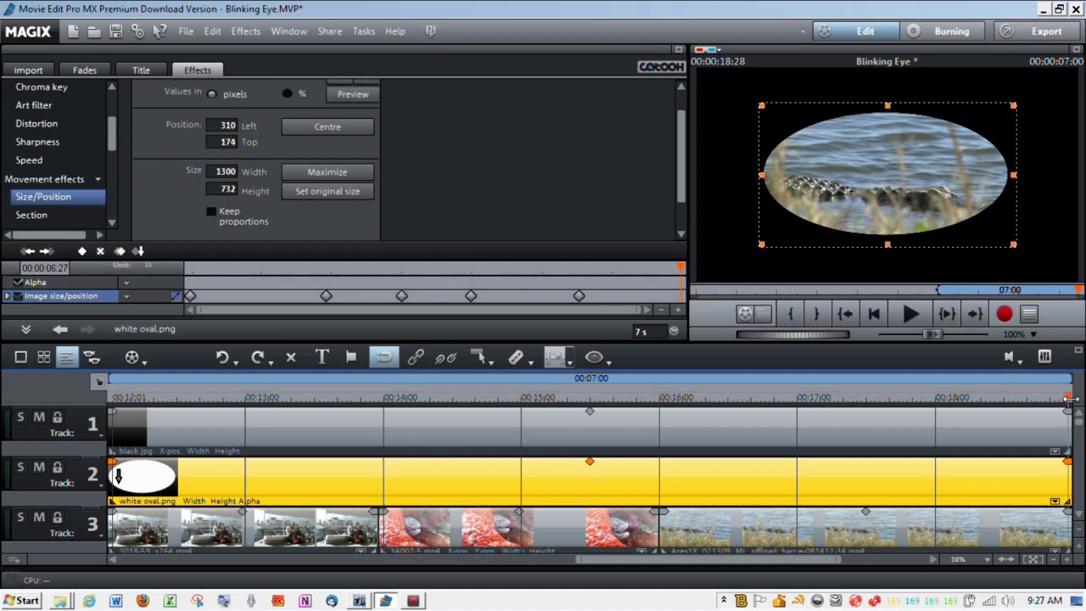
left_click(1067, 398)
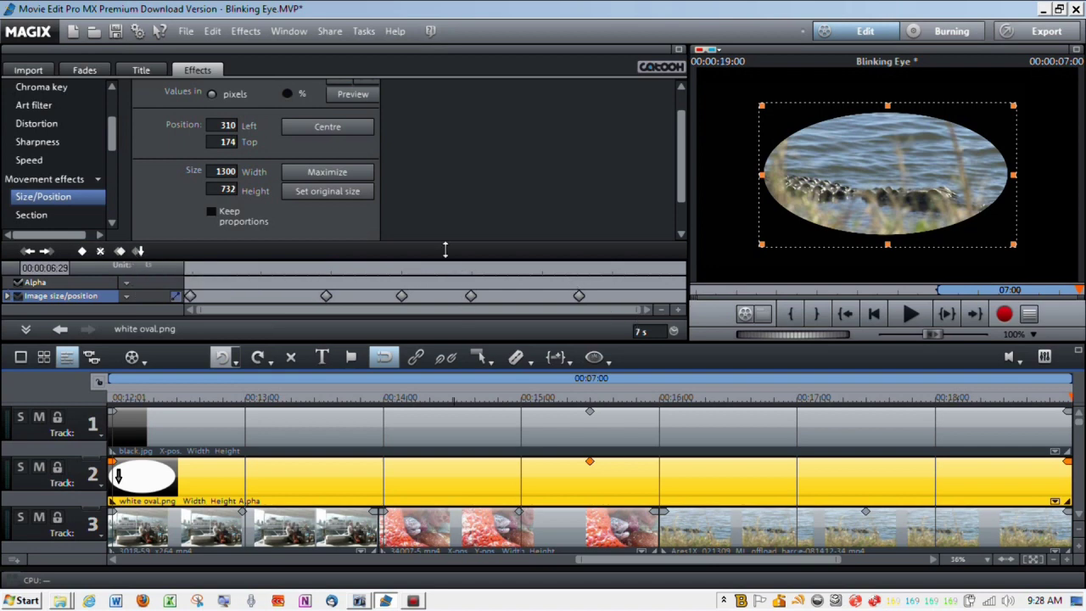
left_click(139, 251)
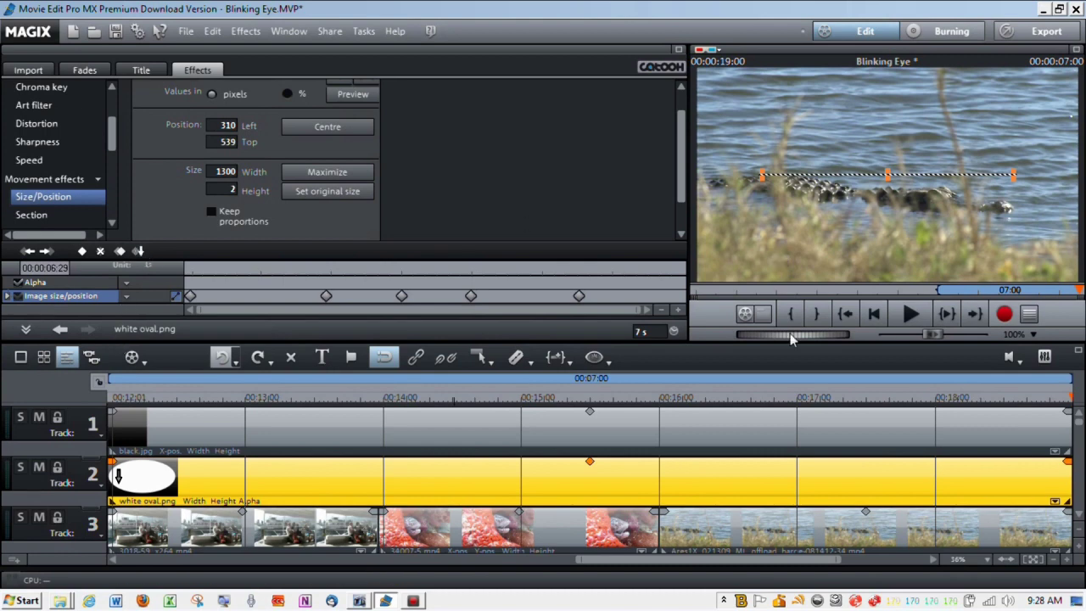
Step: Preview-render the marked seven-second range of the blinking oval
left_click(603, 360)
left_click(670, 377)
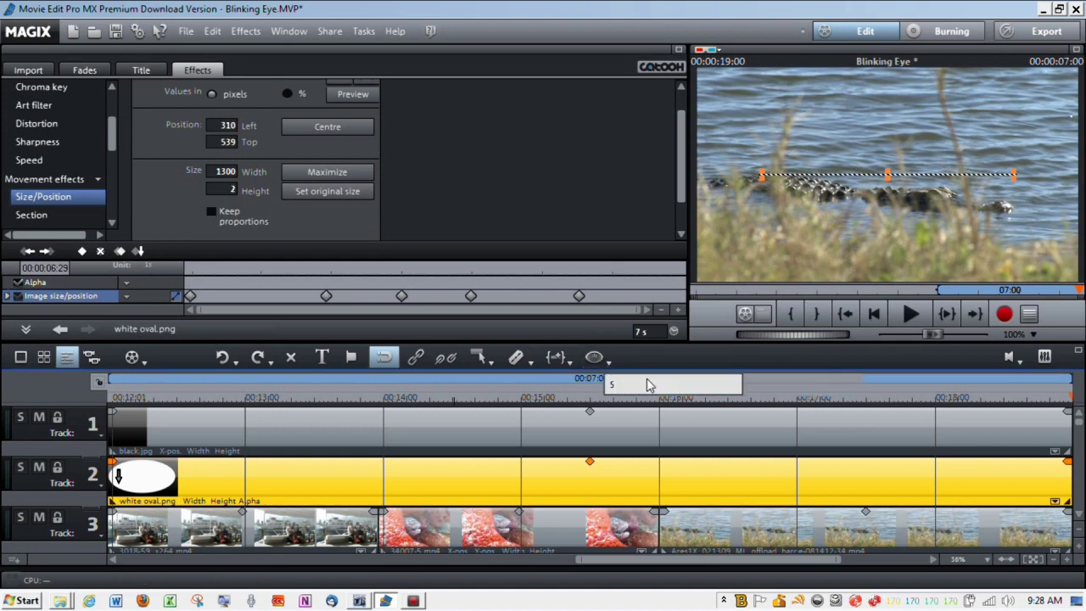
left_click(521, 347)
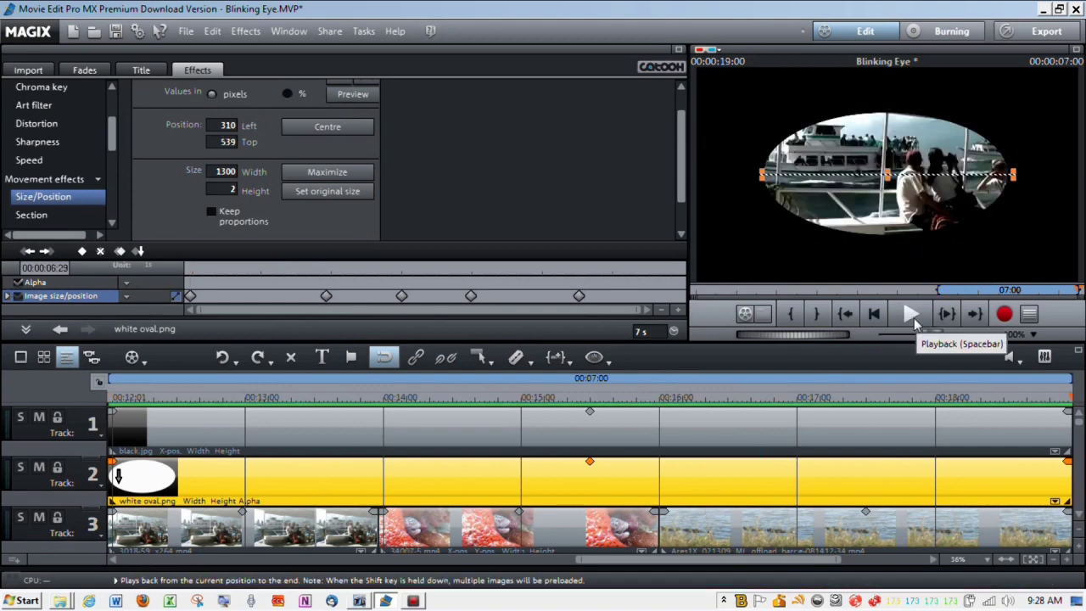
left_click(914, 318)
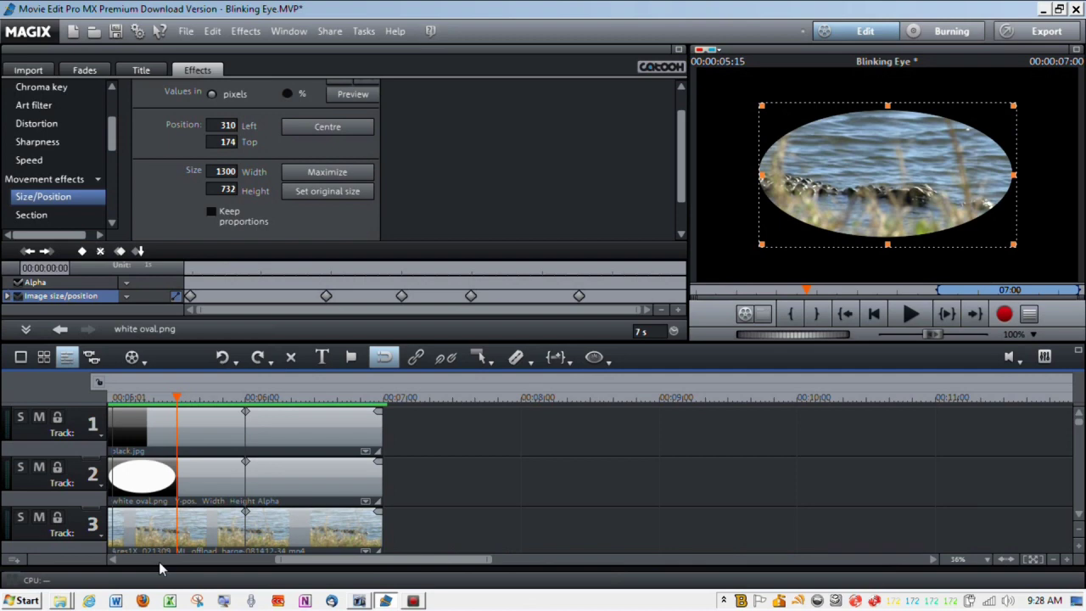
left_click(517, 560)
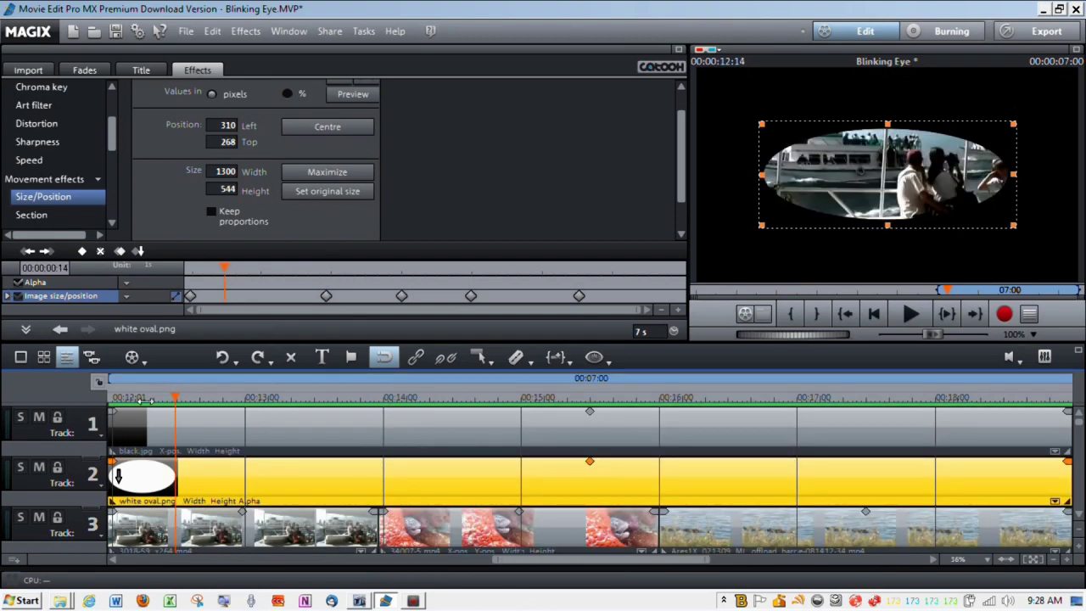
left_click_drag(175, 397, 93, 402)
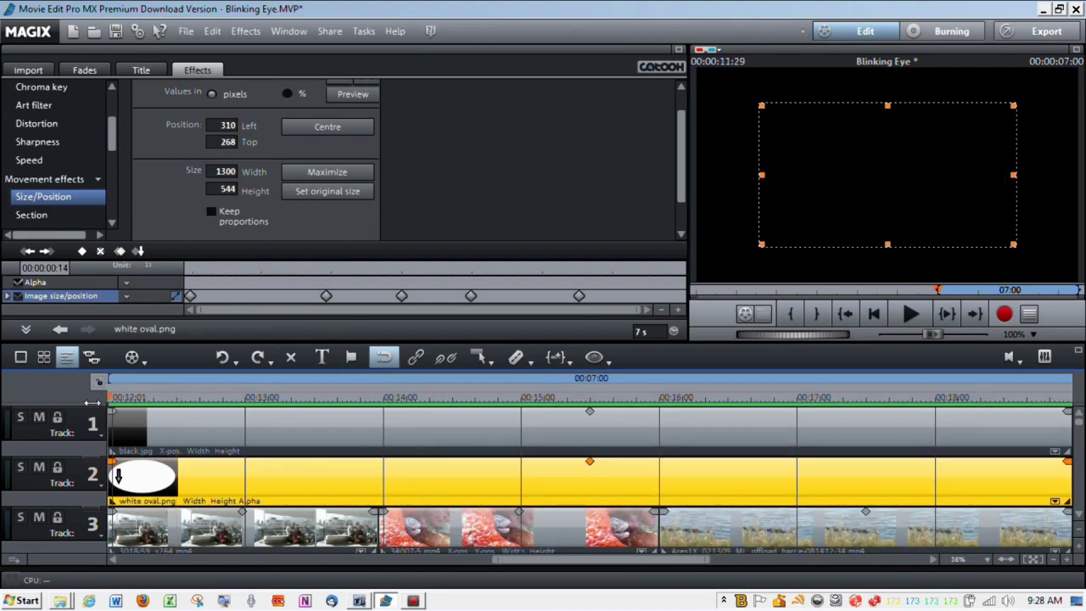
left_click(911, 314)
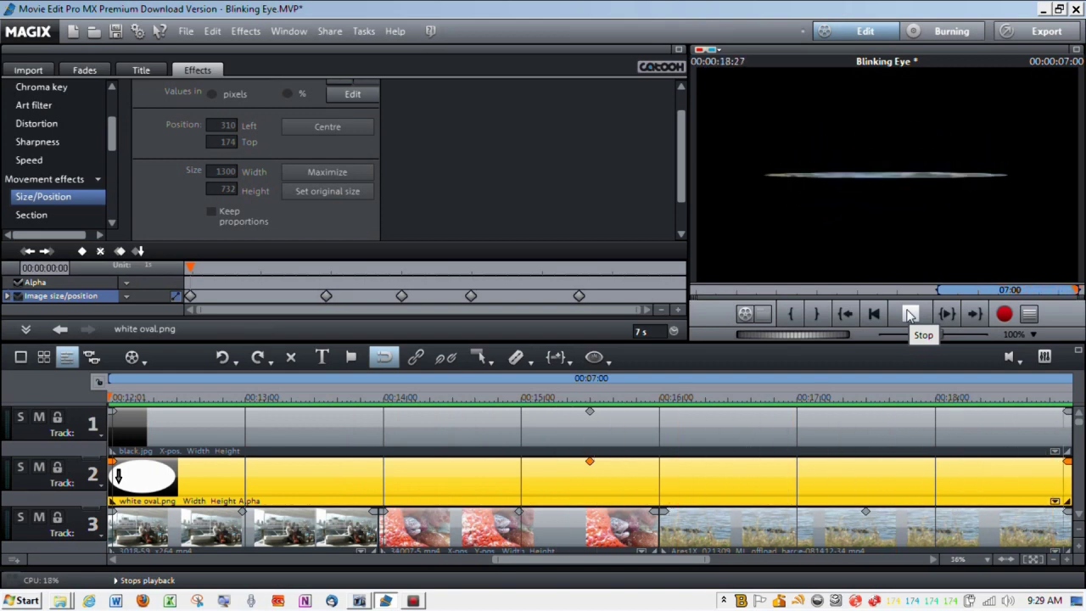
left_click(909, 314)
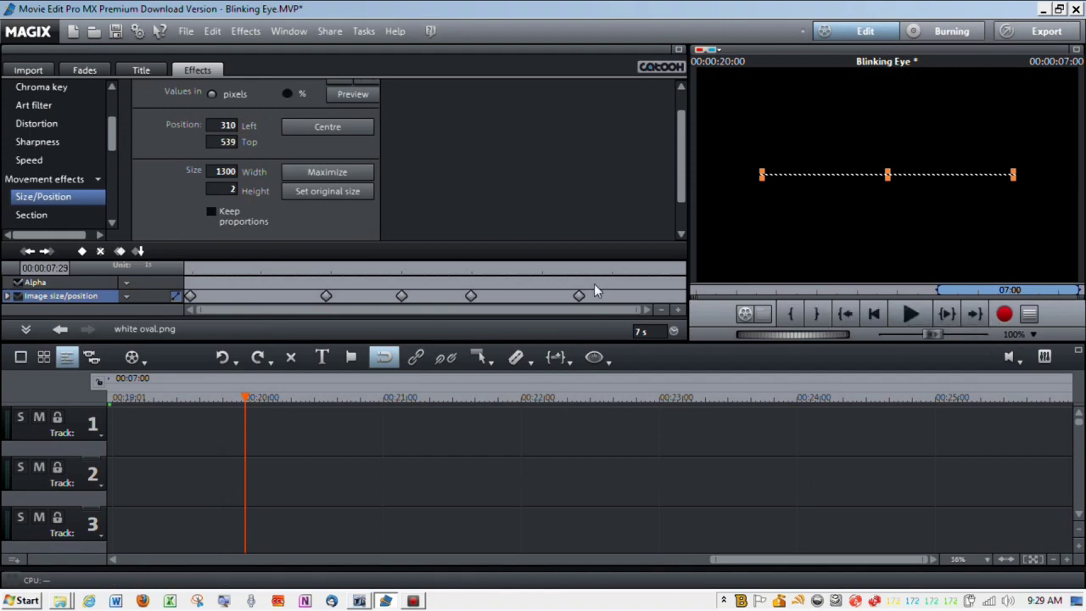
left_click(111, 560)
left_click(109, 560)
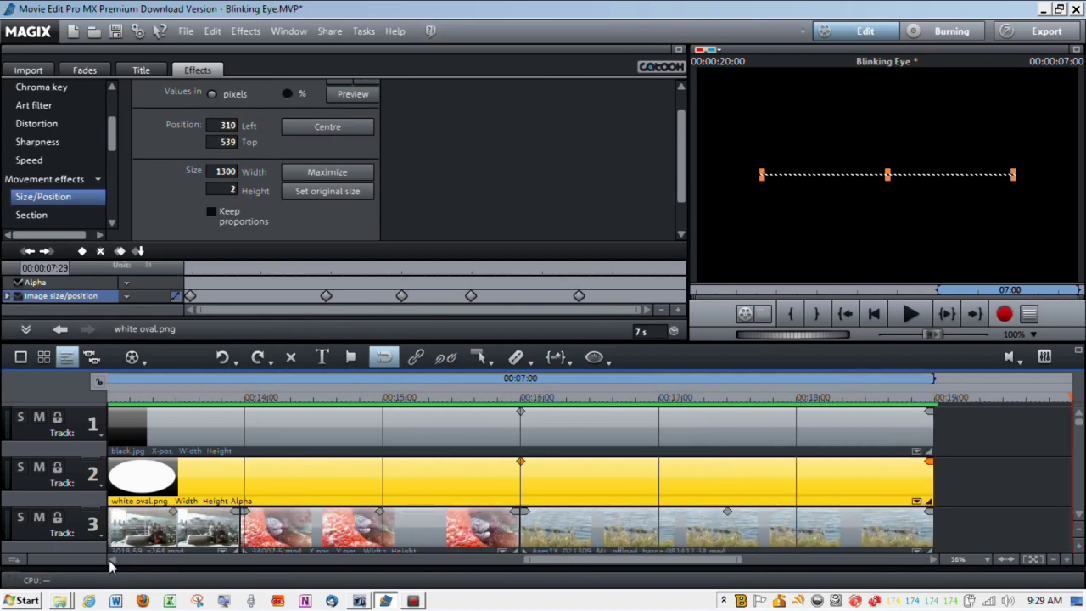